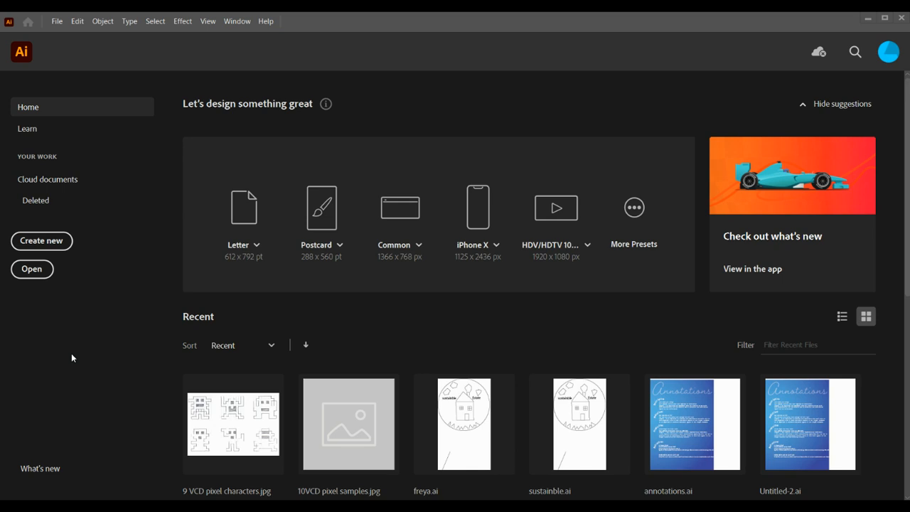
Create a new A4 document in landscape orientation, 297 x 210 mm, with one artboard and CMYK Color
click(58, 243)
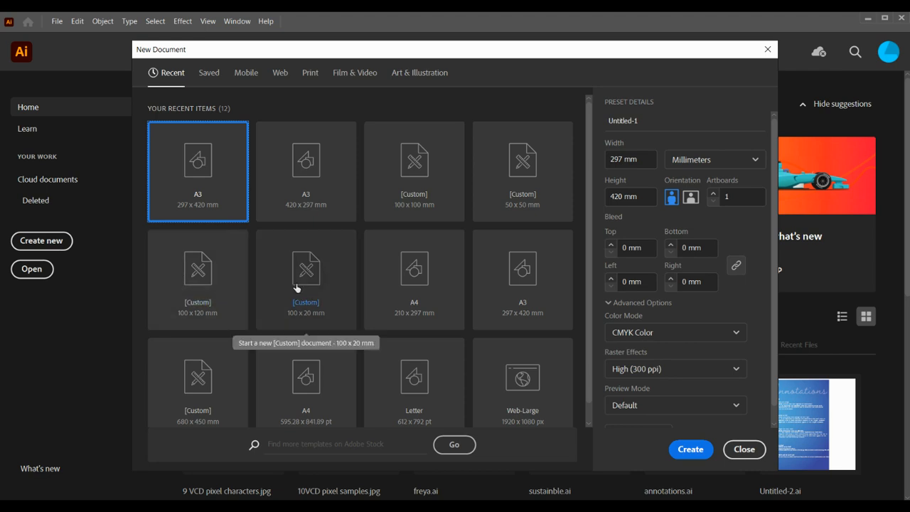
click(409, 266)
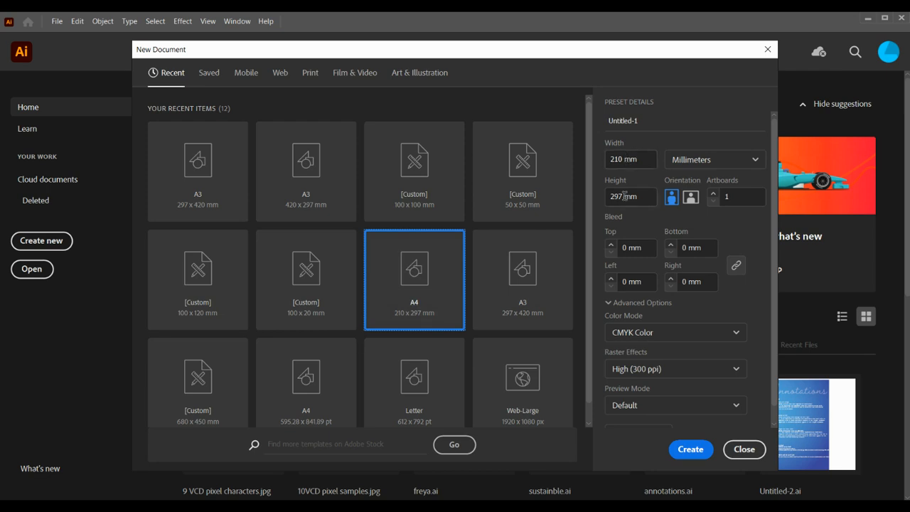
double_click(623, 157)
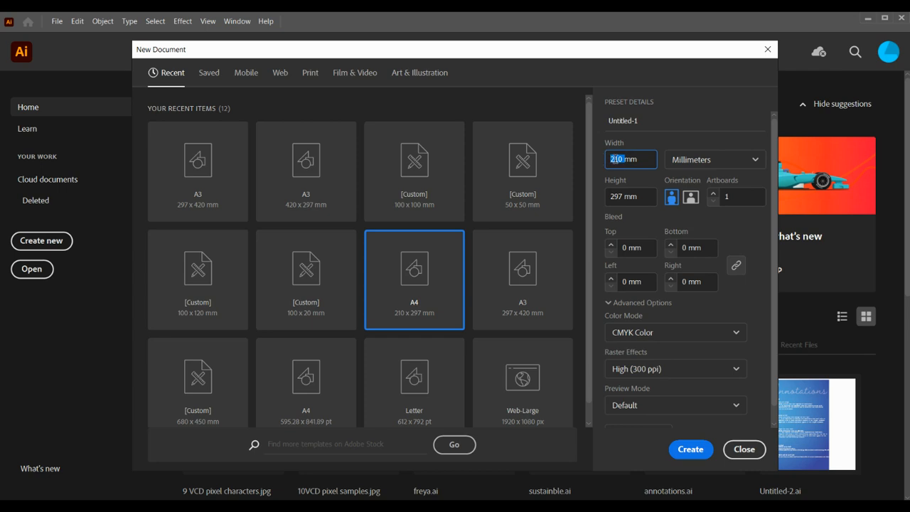
click(689, 199)
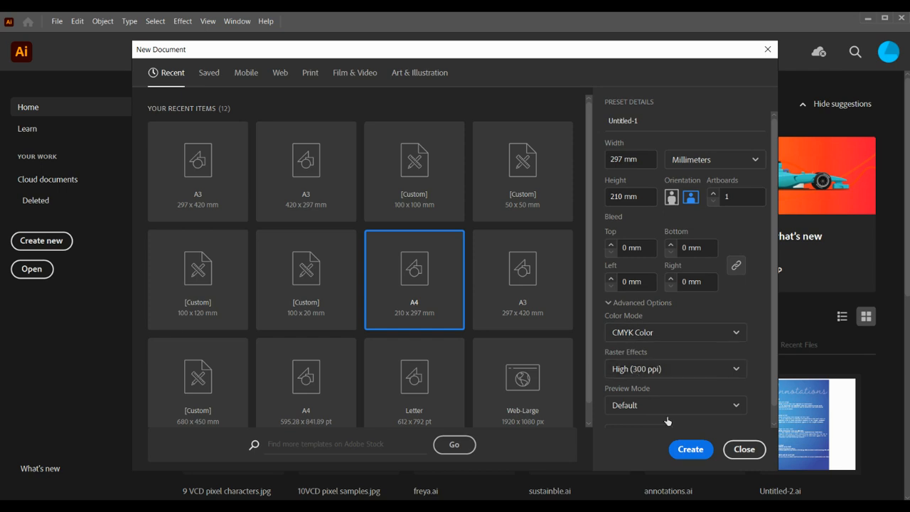
click(685, 450)
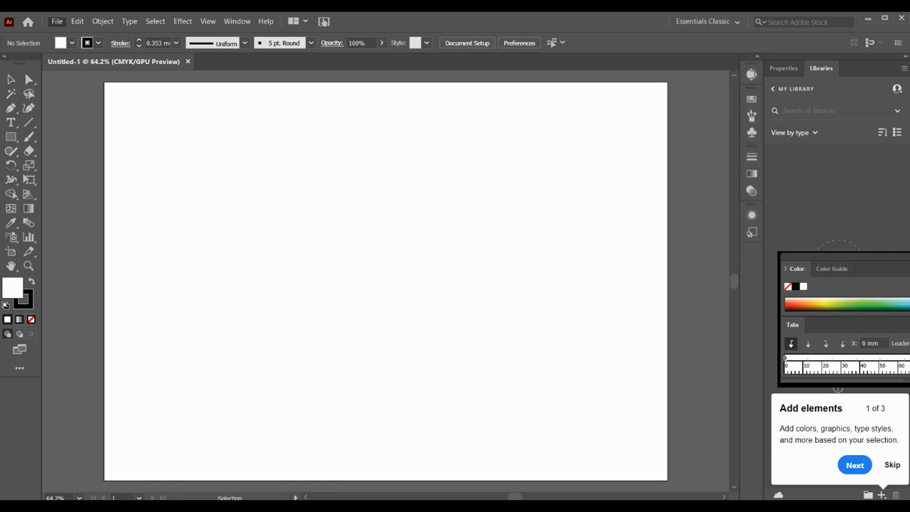
Start placing a file and browse to Desktop > 9 VCD 2021 > 9 VCD INDUSTRIAL DESIGN > INDUSTRIAL DESIGN resources
key(ctrl+shift+p)
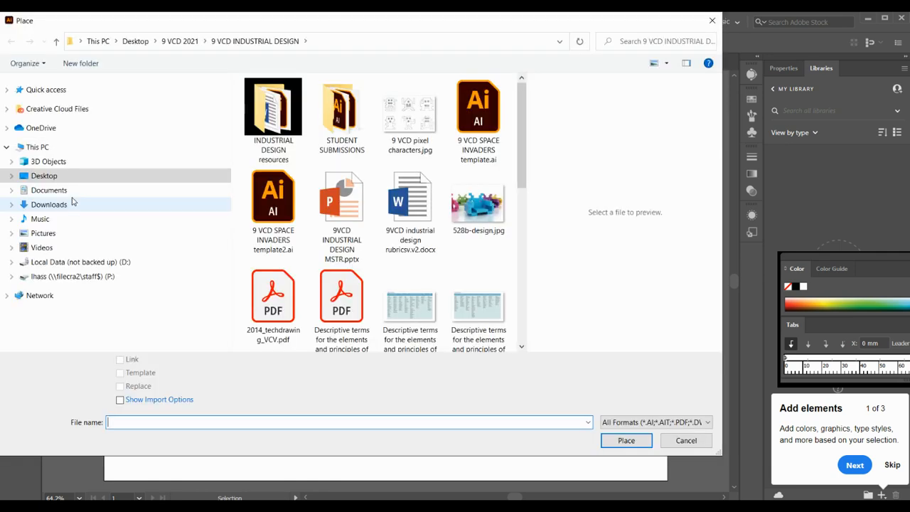
click(54, 175)
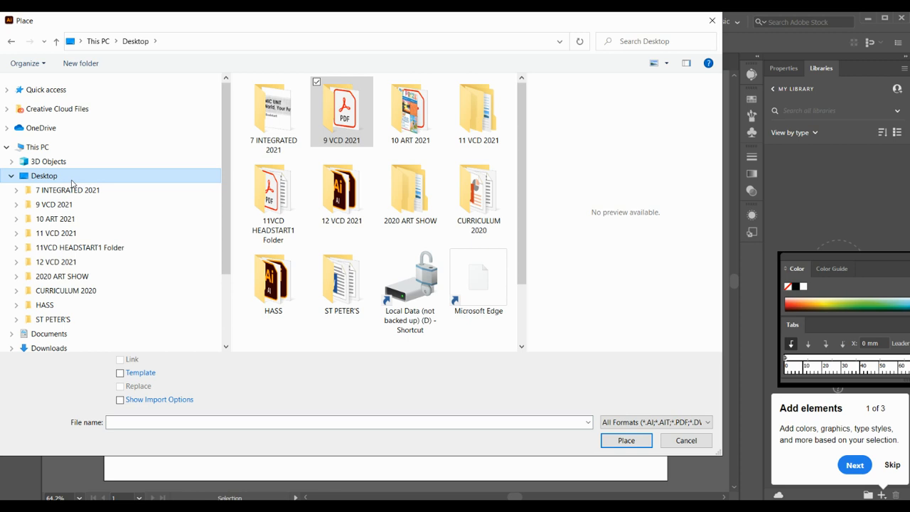
double_click(330, 114)
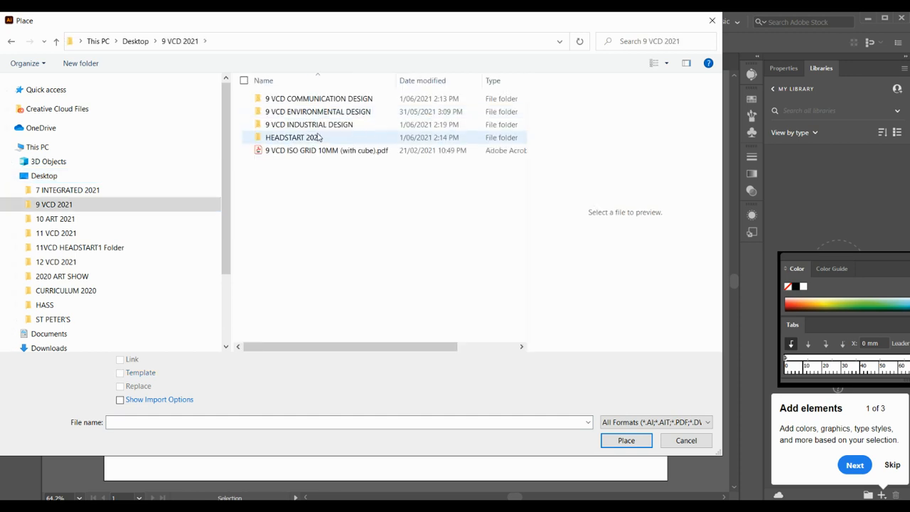
double_click(318, 125)
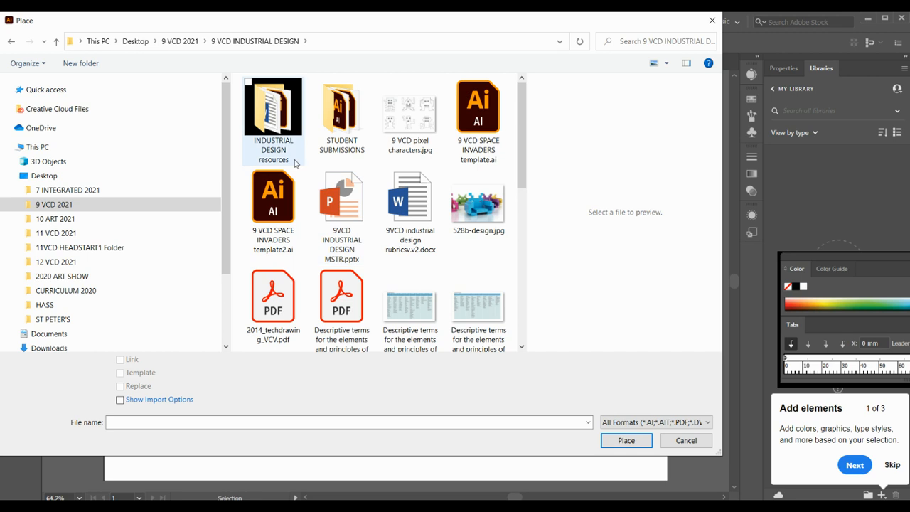
double_click(265, 123)
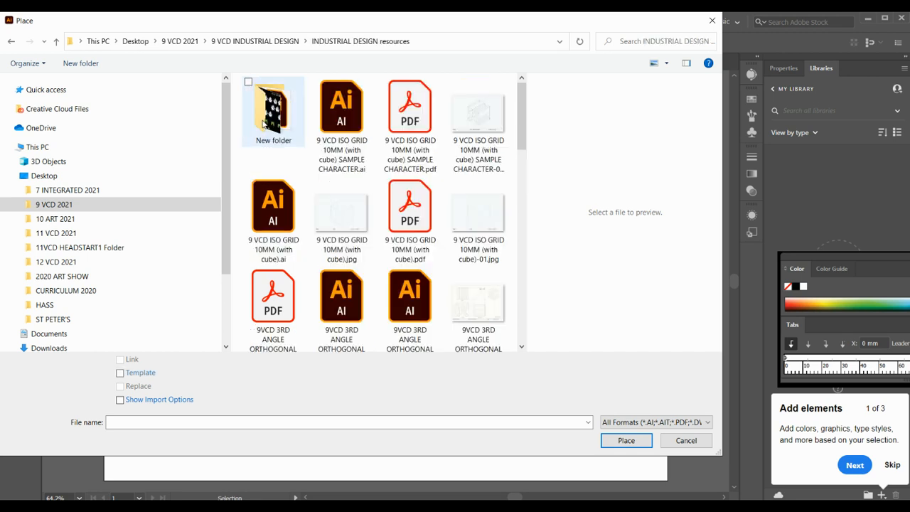
Place 10VCD pixel samples.jpg on the artboard and move the image to about the middle of the page
scroll(285, 197, down, 3)
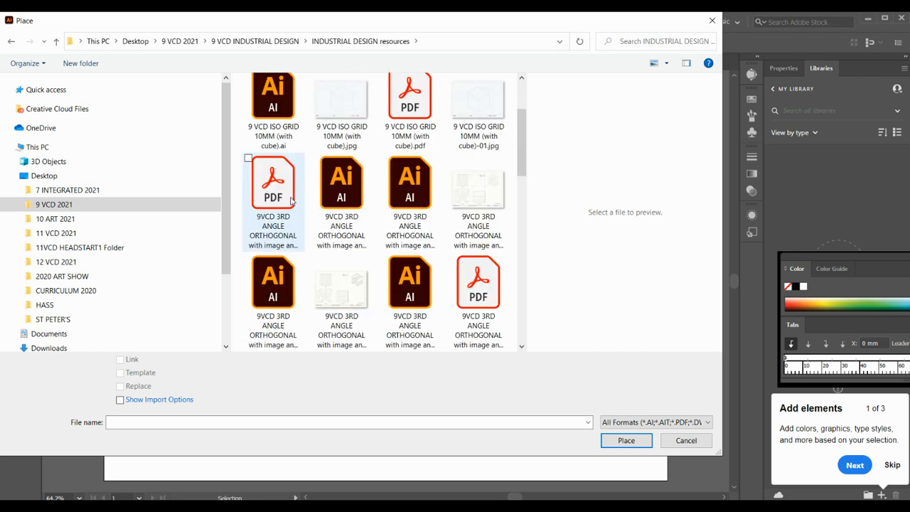
scroll(290, 202, down, 6)
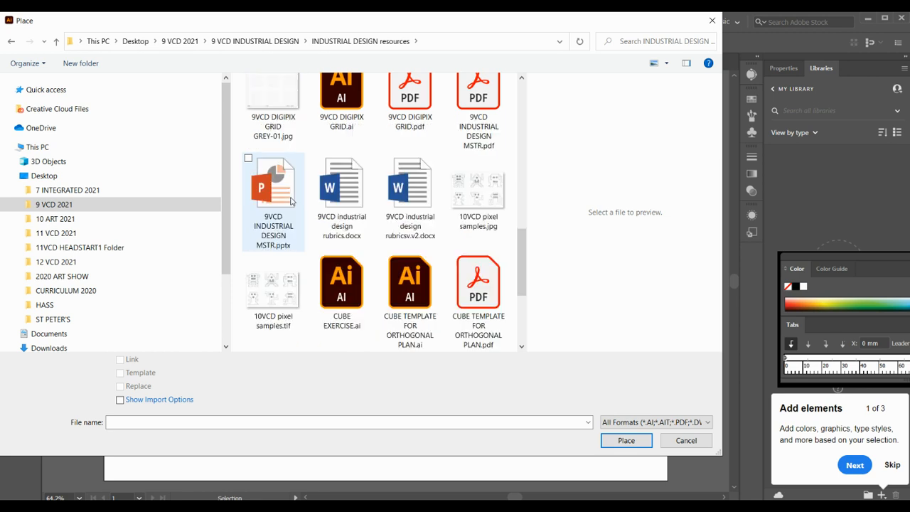
click(488, 187)
click(626, 440)
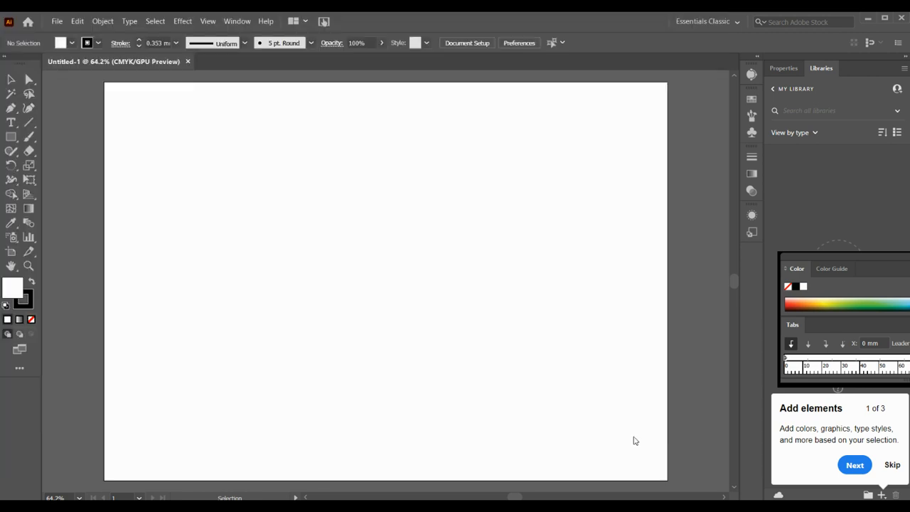
click(184, 112)
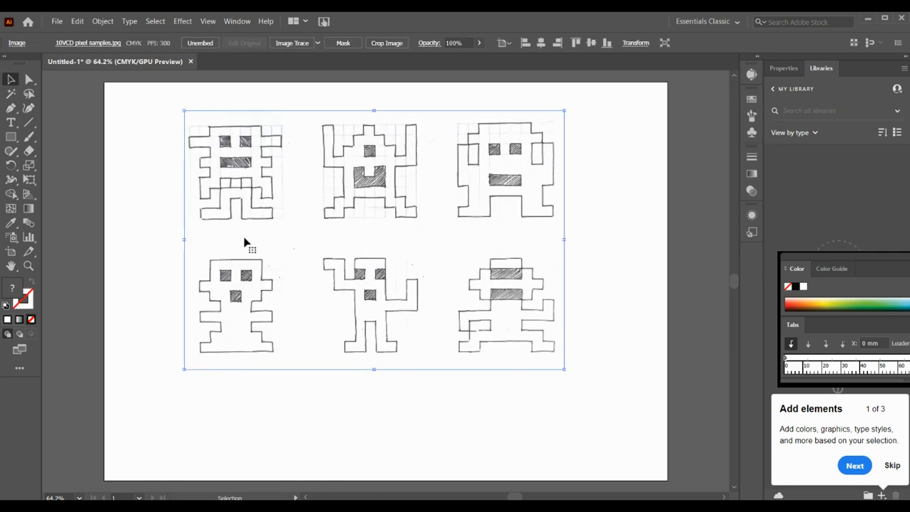
drag(242, 205, 251, 245)
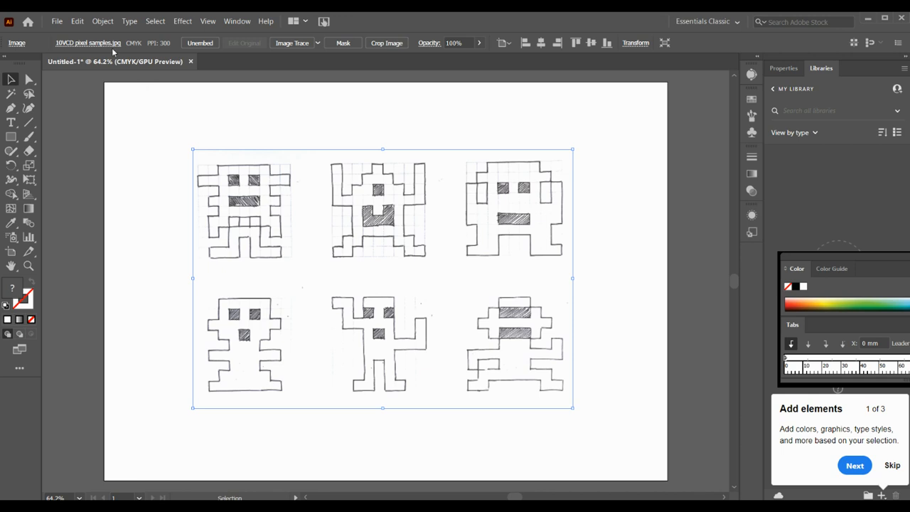
Lock the placed image of pixel character sketches
click(102, 22)
mouse_move(178, 94)
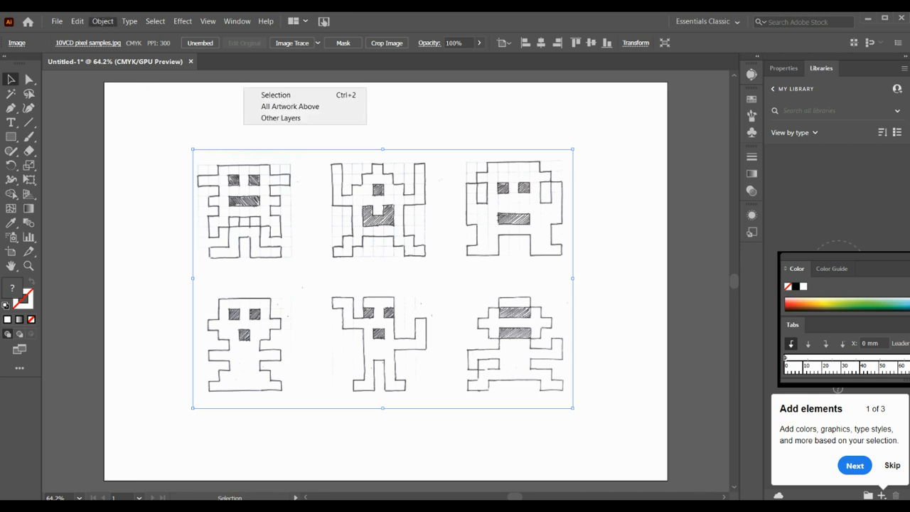
click(274, 94)
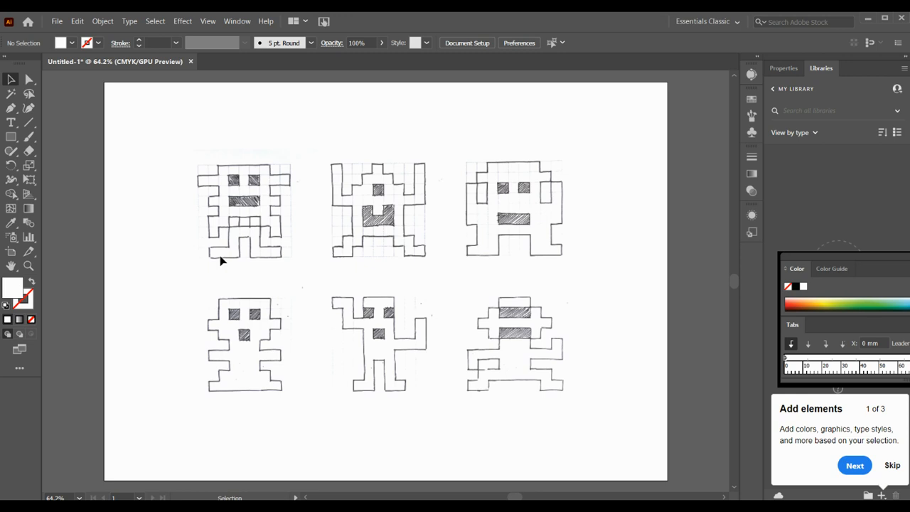
Choose the Essentials Classic workspace and activate the Type tool
click(238, 21)
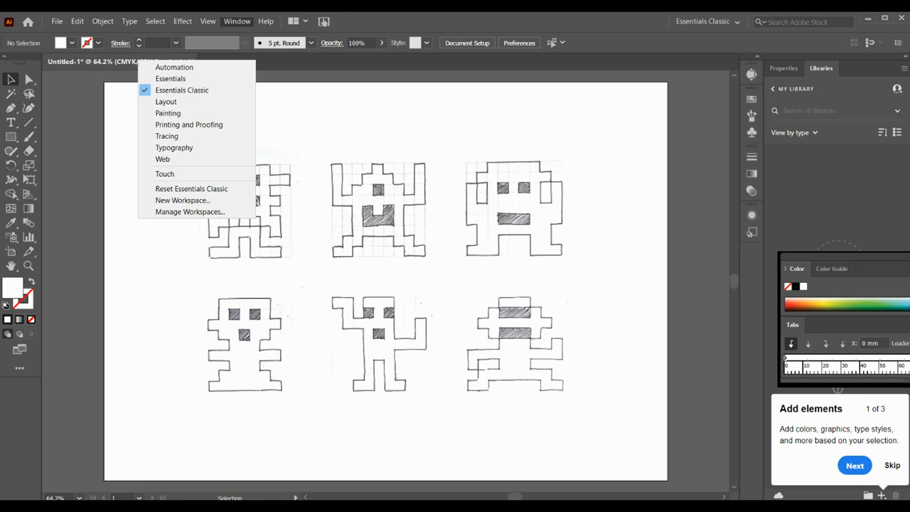
click(218, 91)
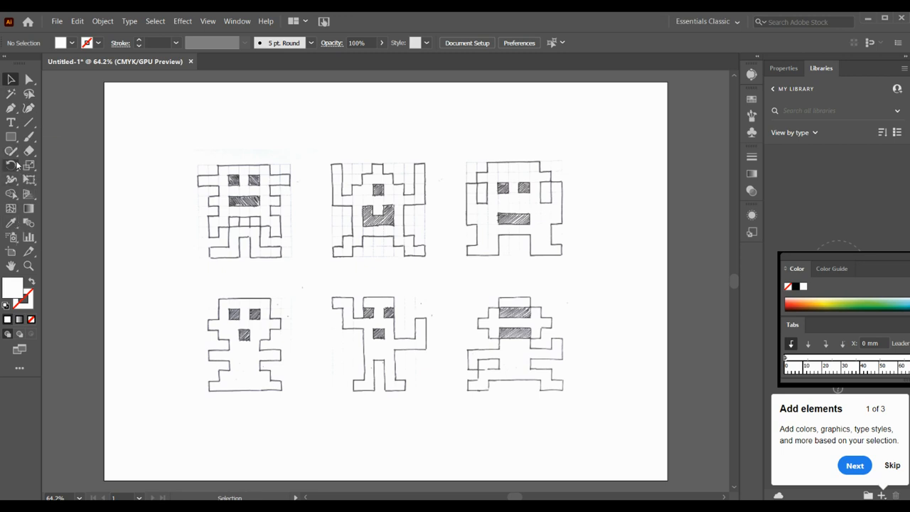
click(11, 123)
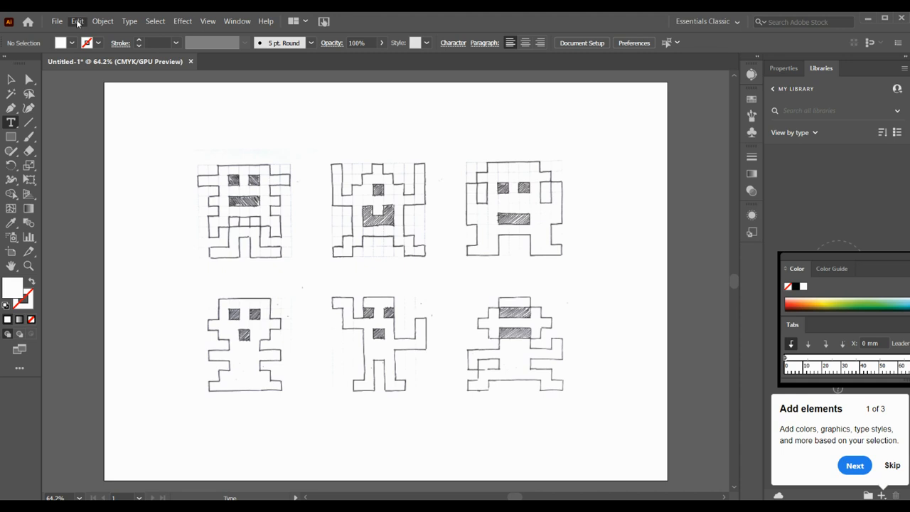
Set the general units to Millimeters in the Units preferences and apply the preferences
mouse_move(142, 351)
click(287, 351)
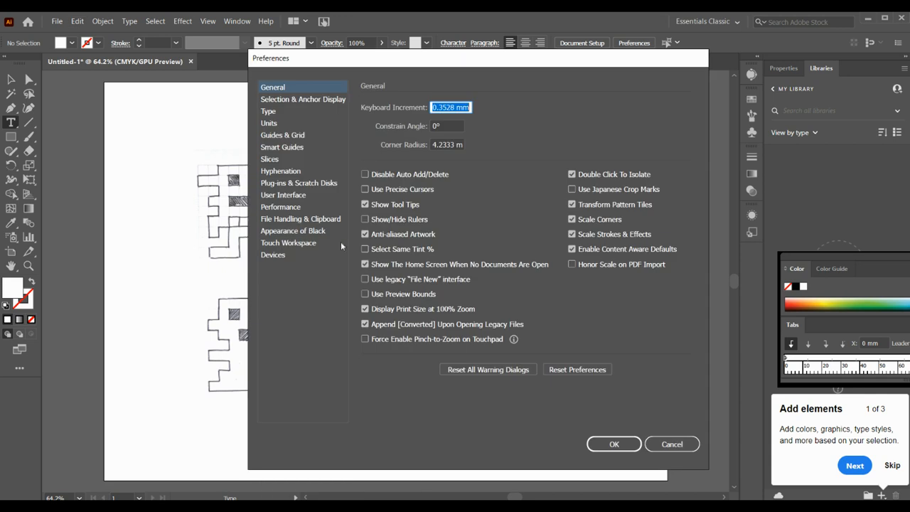
click(270, 123)
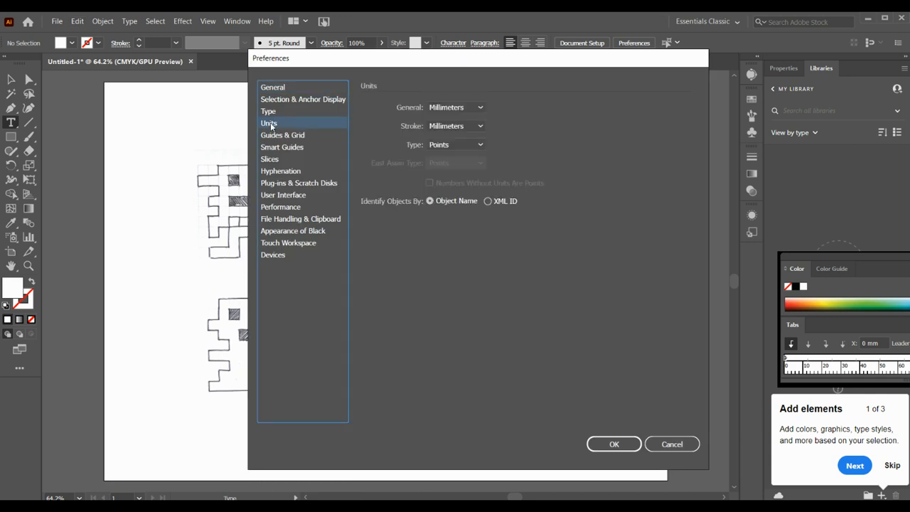
click(467, 110)
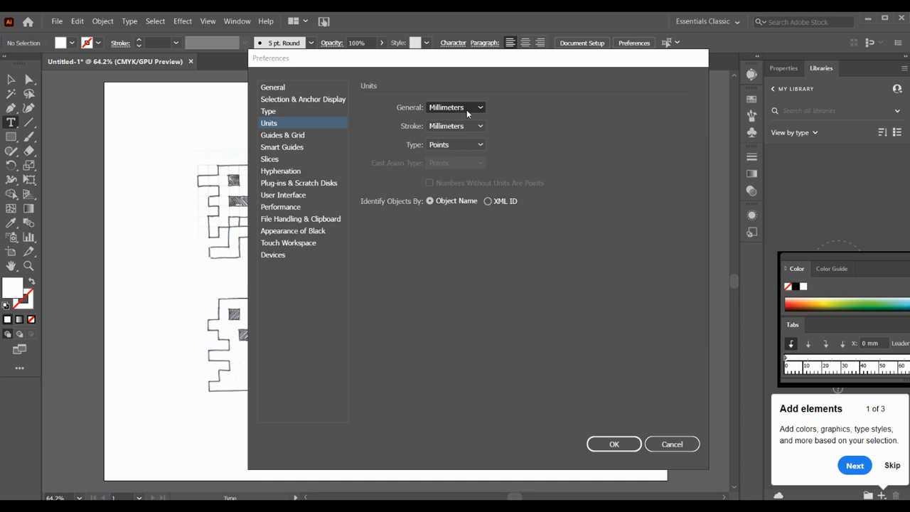
click(466, 110)
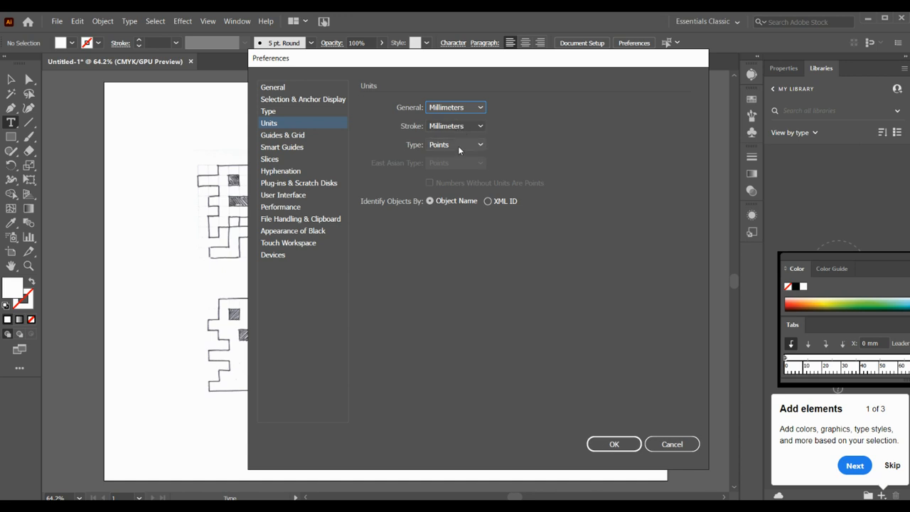
click(609, 444)
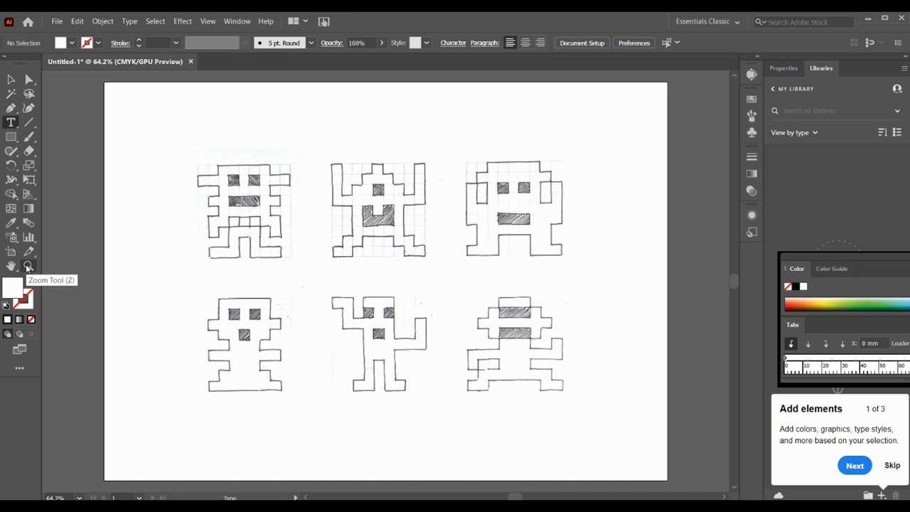
Examine the sketched pixel characters up close, as a whole sheet and at 100% magnification
click(28, 265)
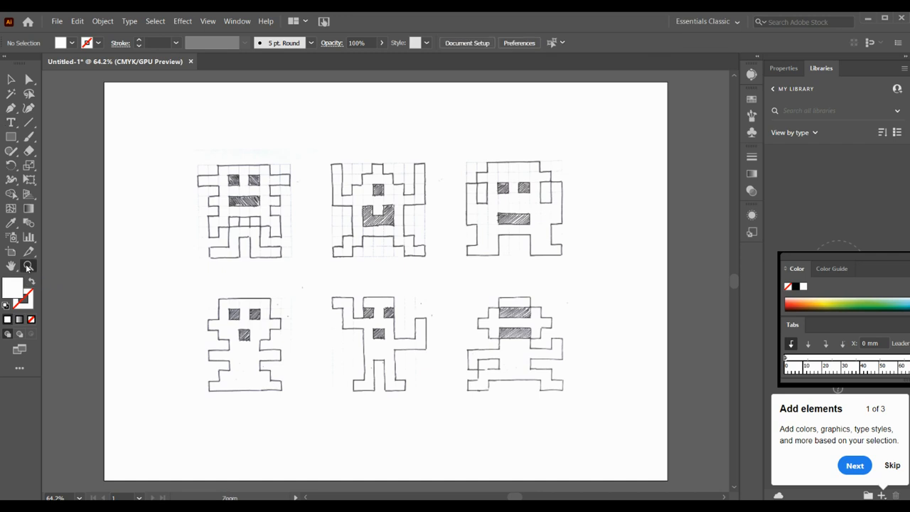
drag(310, 155, 325, 177)
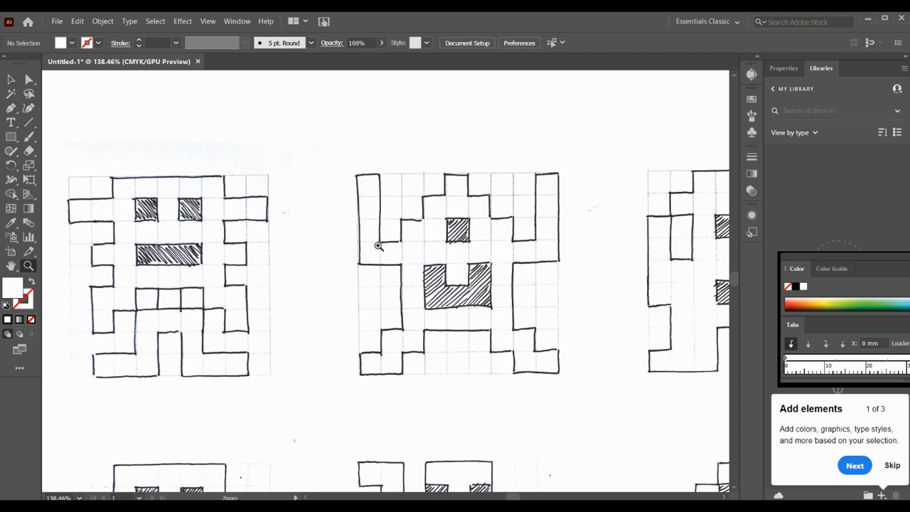
click(127, 200)
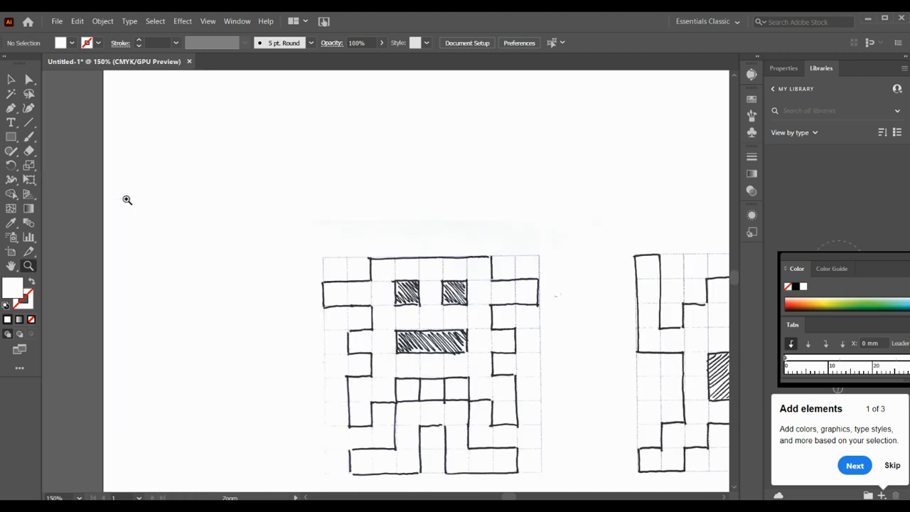
alt+click(128, 200)
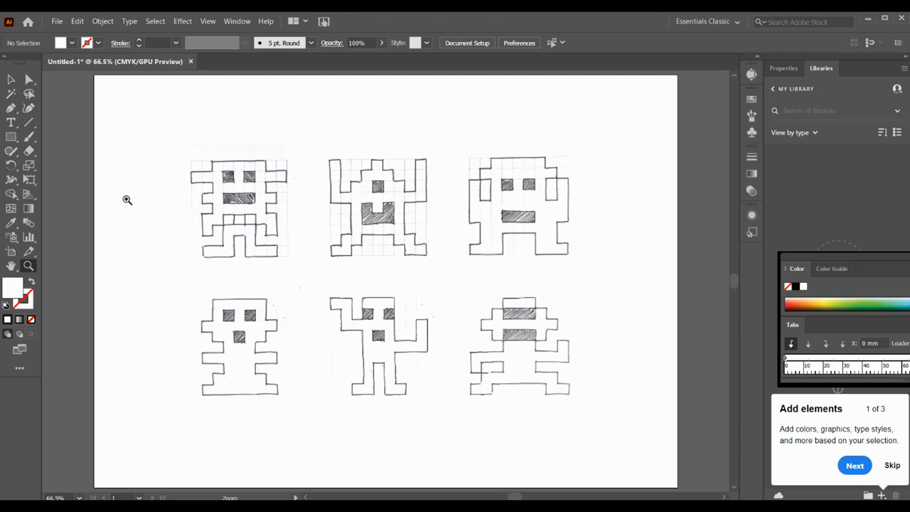
key(ctrl)
key(ctrl+1)
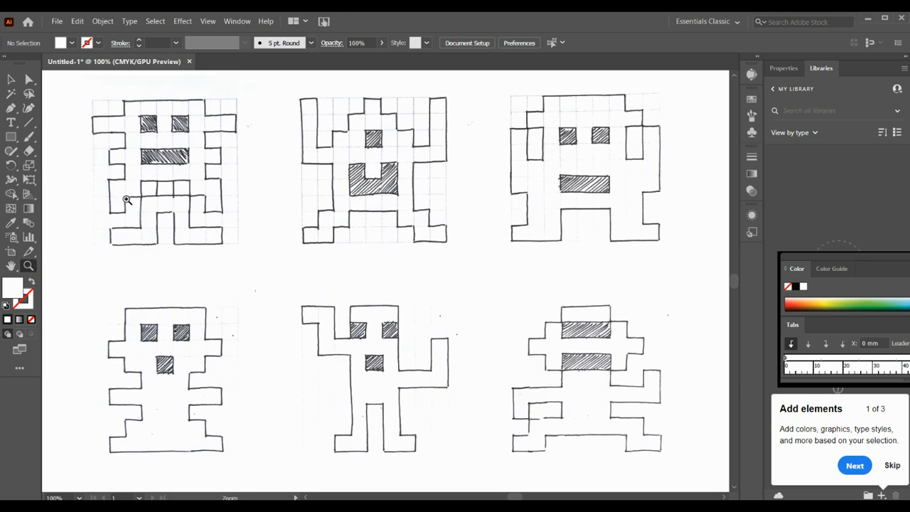
key(ctrl)
key(ctrl+minus)
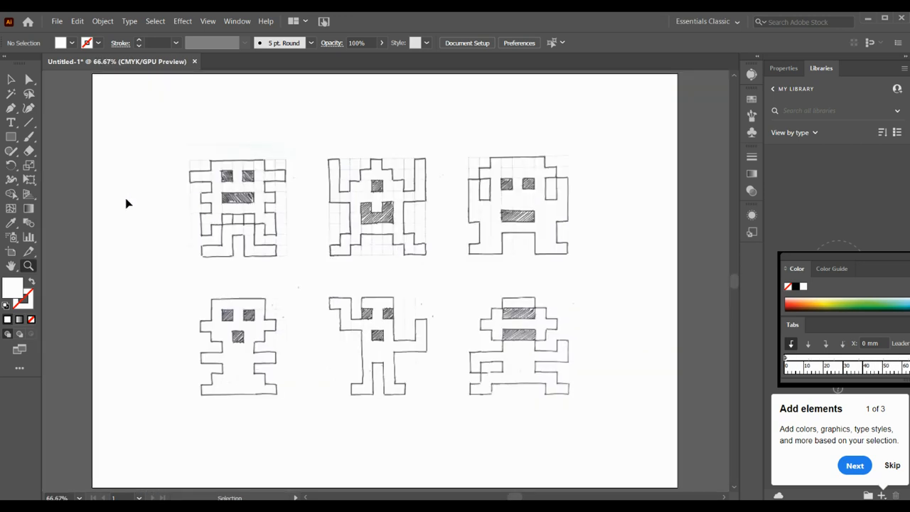
key(ctrl+plus)
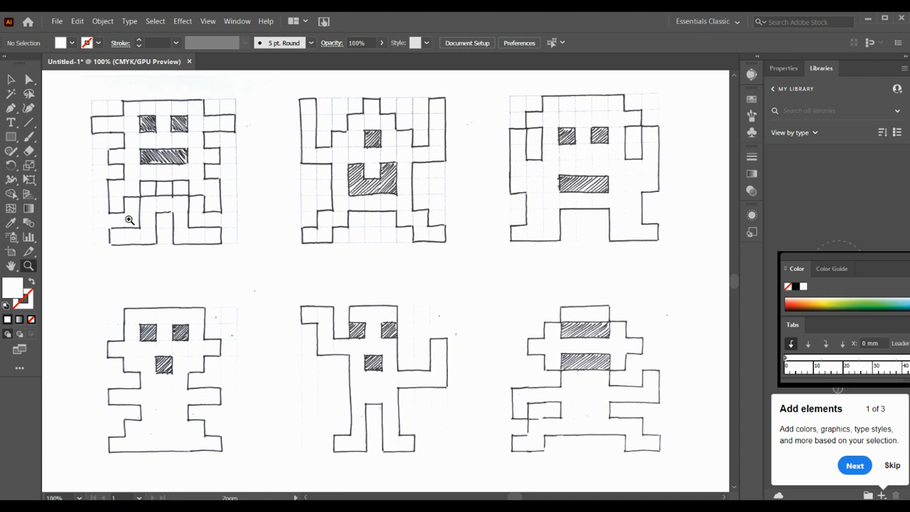
Zoom in on the upper middle character, activate the Pen tool and set the fill color to red
drag(350, 128, 356, 157)
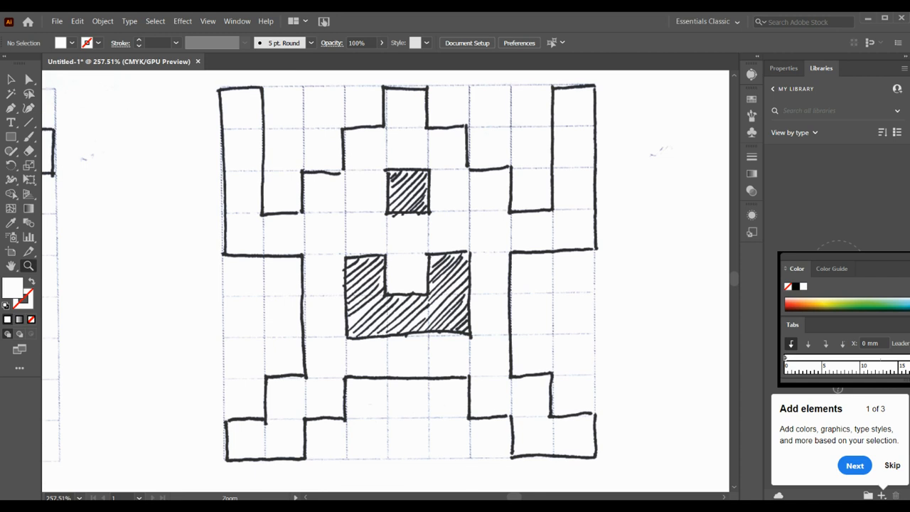
click(12, 109)
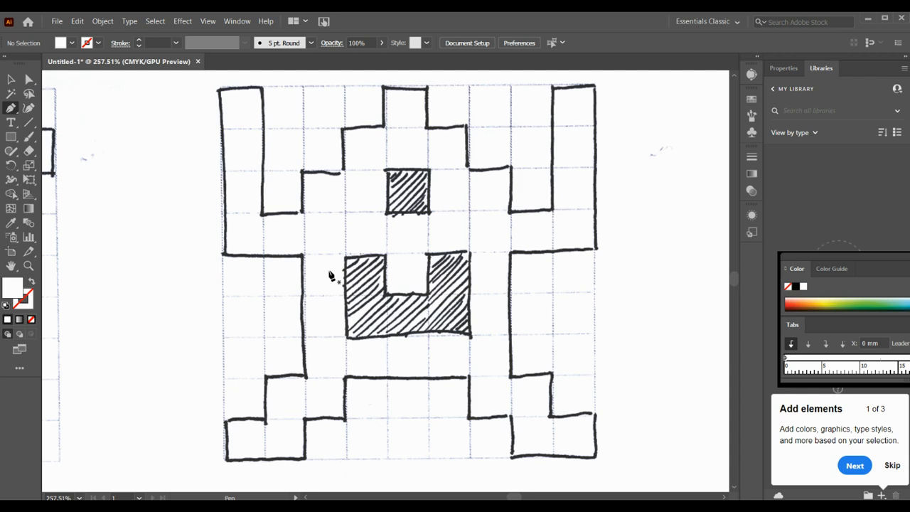
double_click(14, 290)
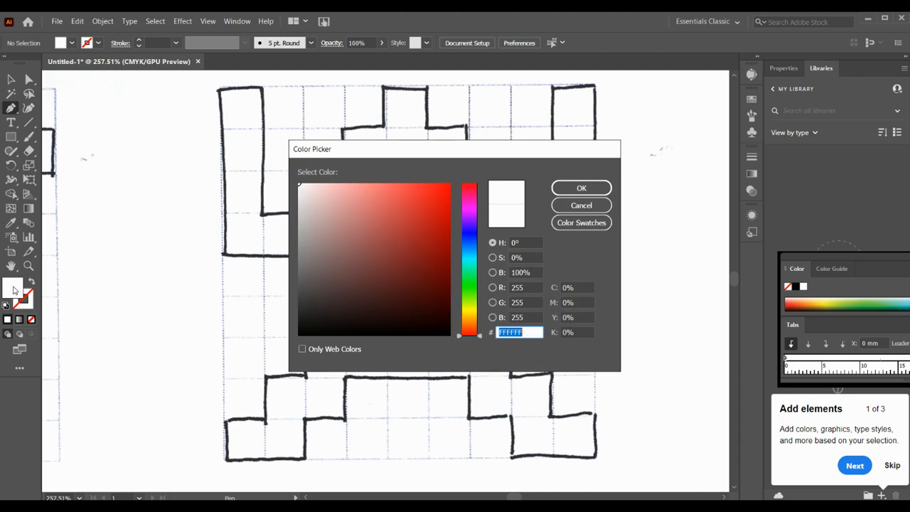
click(430, 201)
click(581, 189)
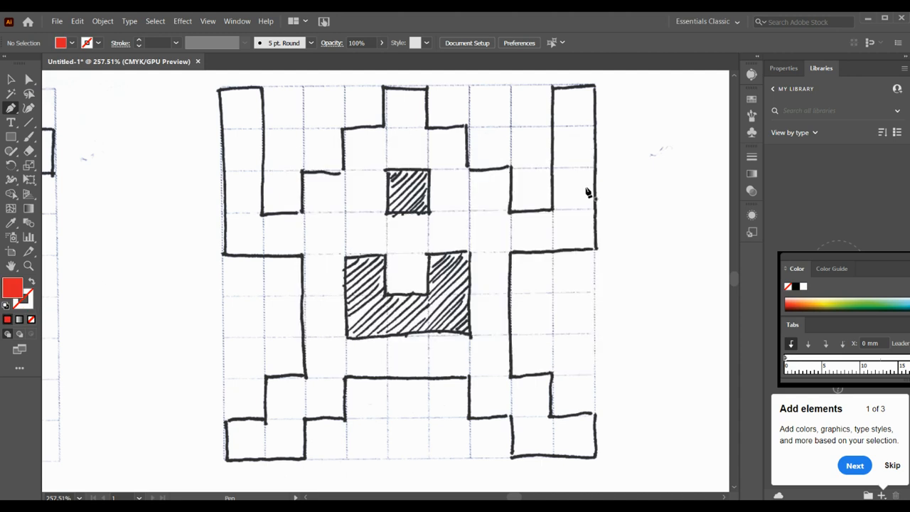
Trace the character's raised right-hand arm, about 5 mm wide and 22 mm tall, and swap fill and stroke for a red outline
click(552, 211)
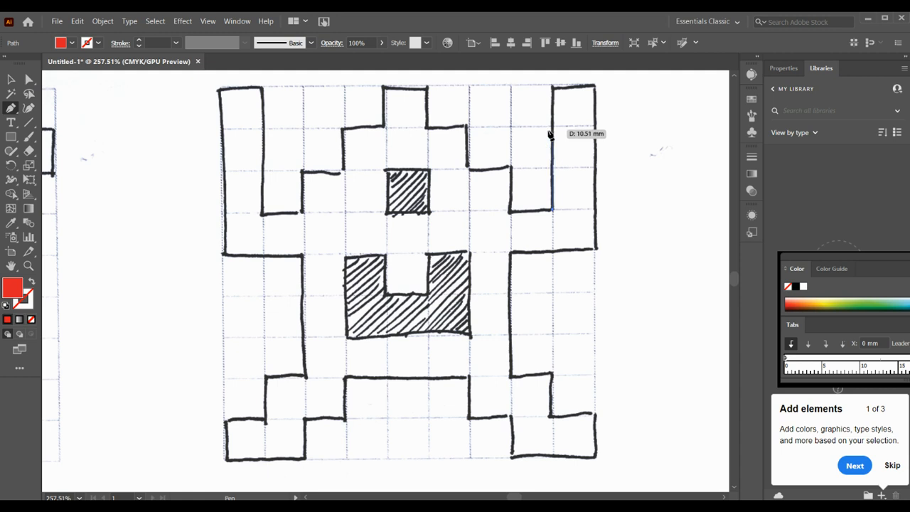
click(553, 87)
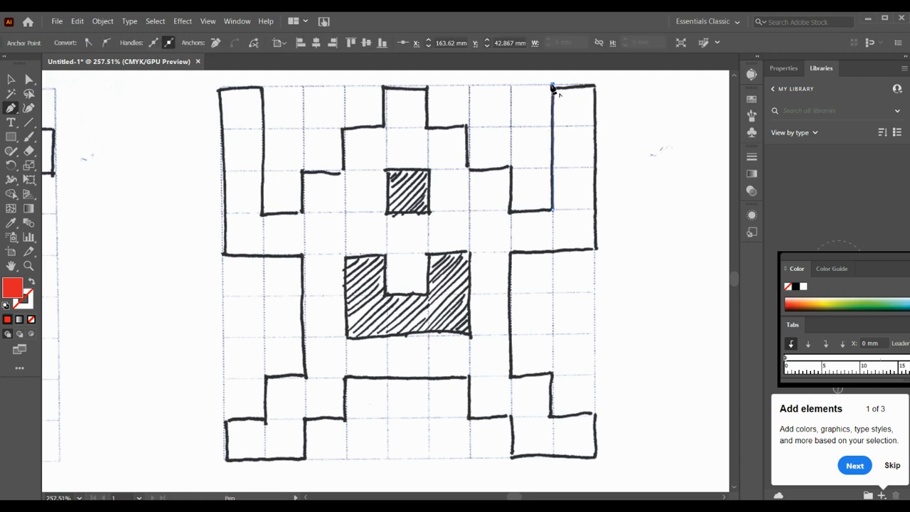
click(594, 86)
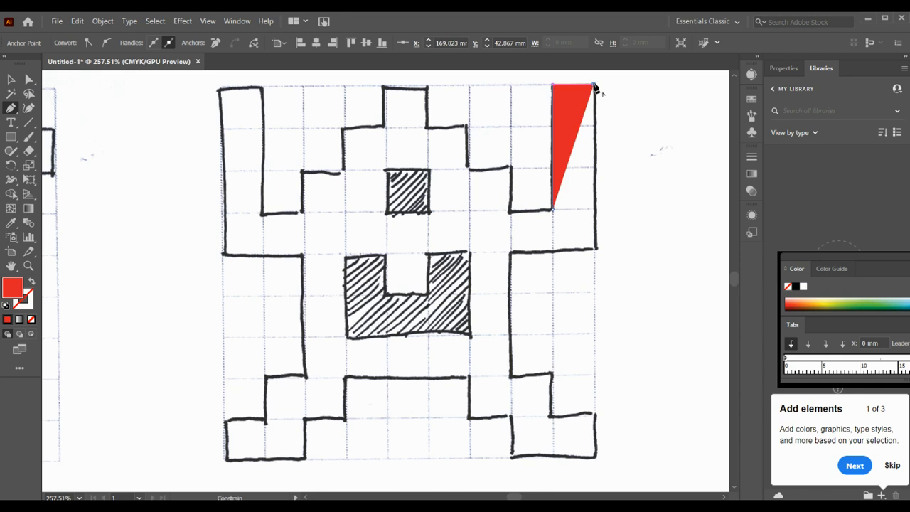
click(595, 250)
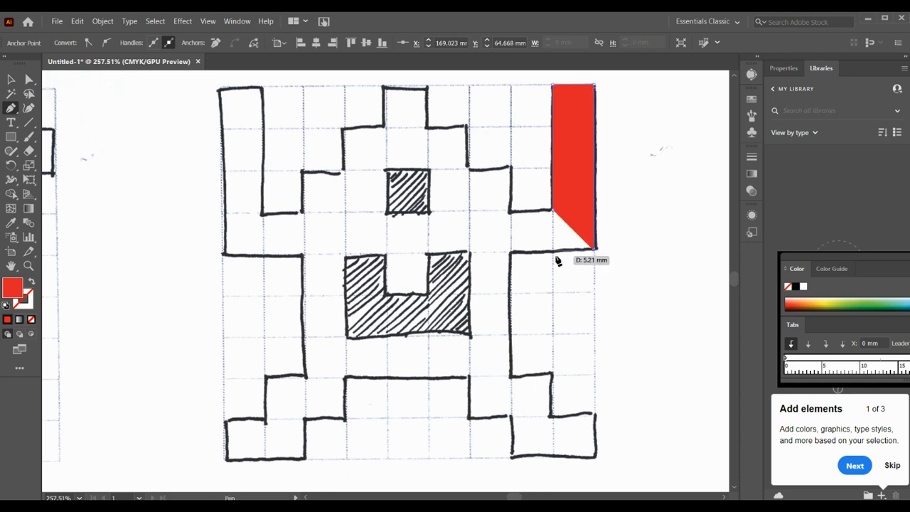
click(510, 252)
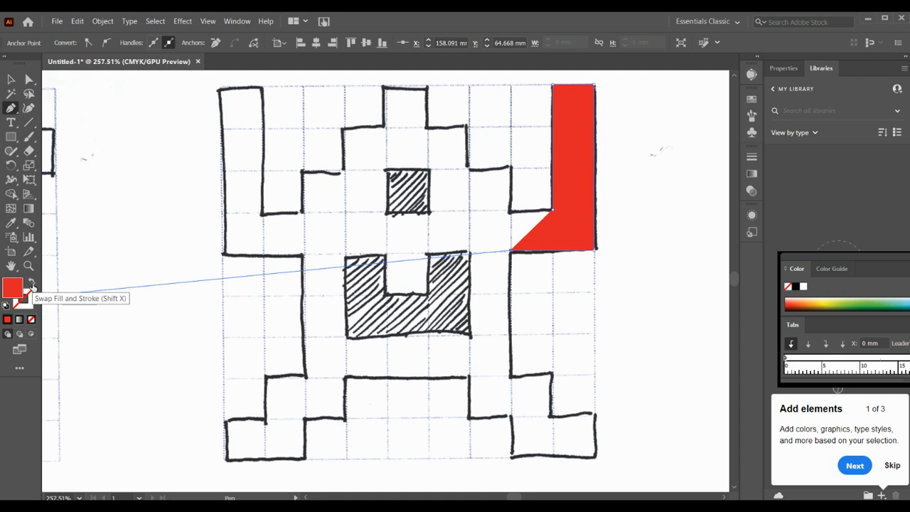
click(32, 285)
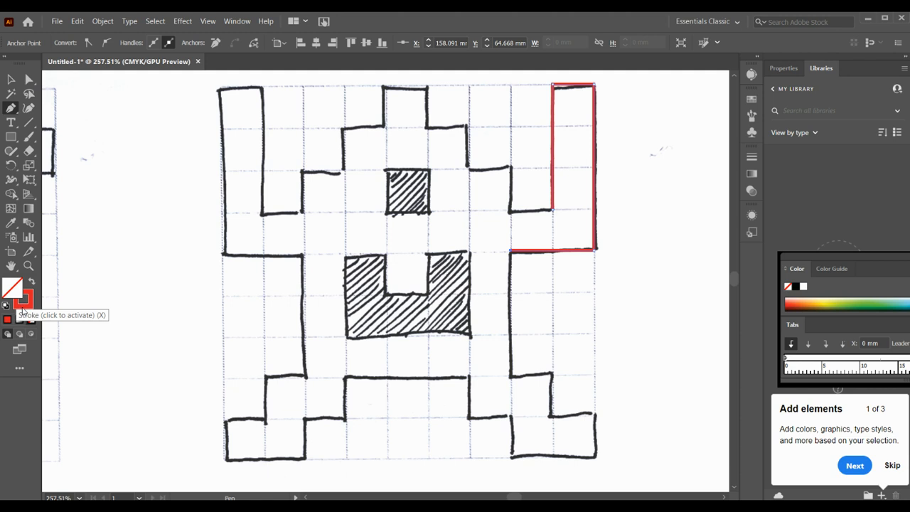
click(23, 310)
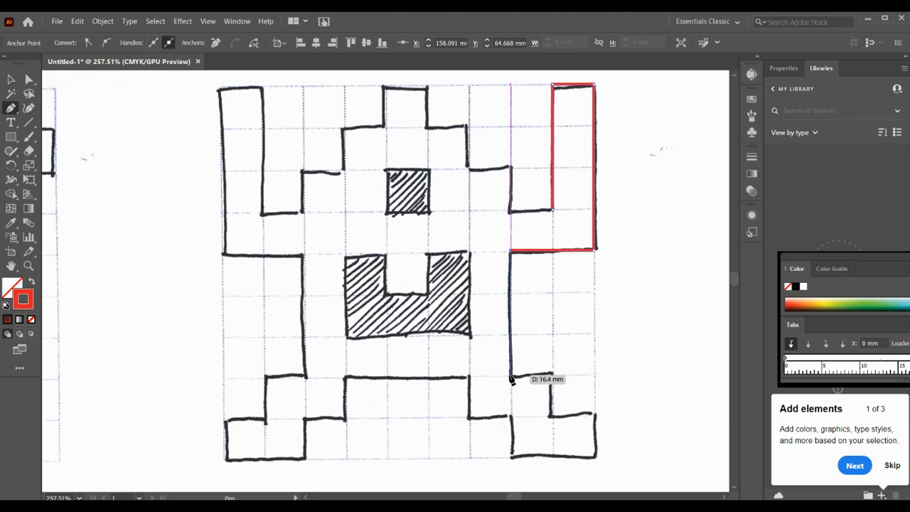
Continue the Pen path down the right side of the body and around the right leg and foot to the crotch
click(510, 377)
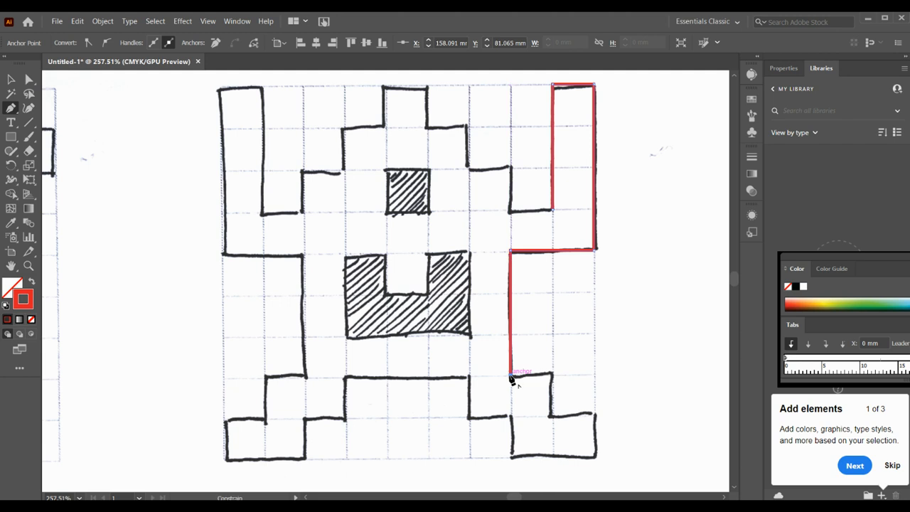
click(552, 376)
click(551, 416)
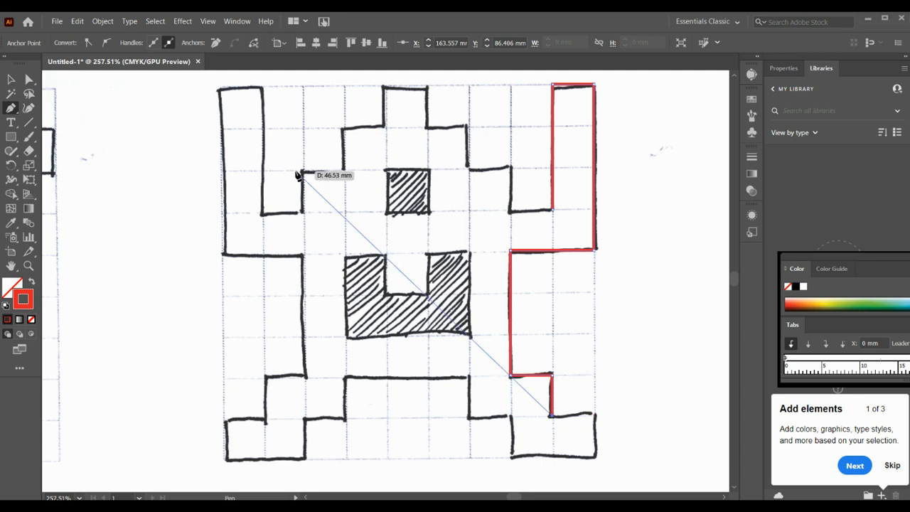
click(594, 415)
click(594, 456)
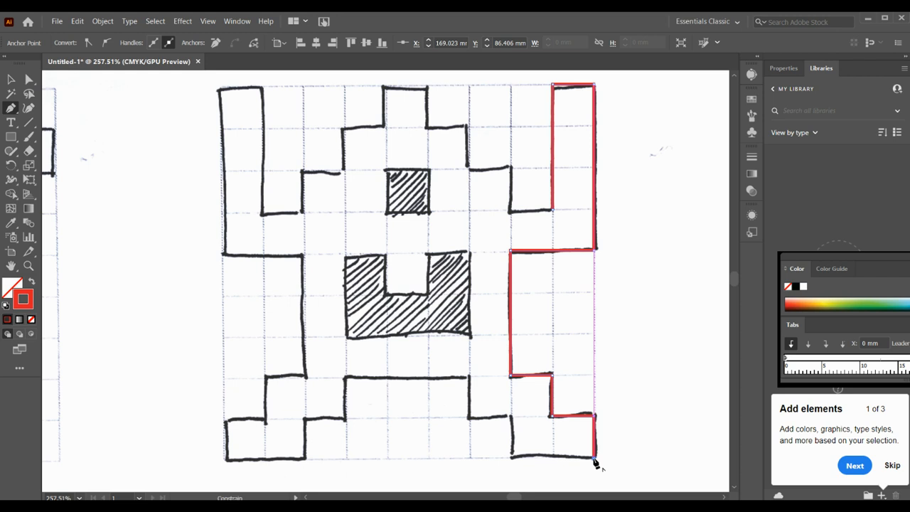
click(511, 458)
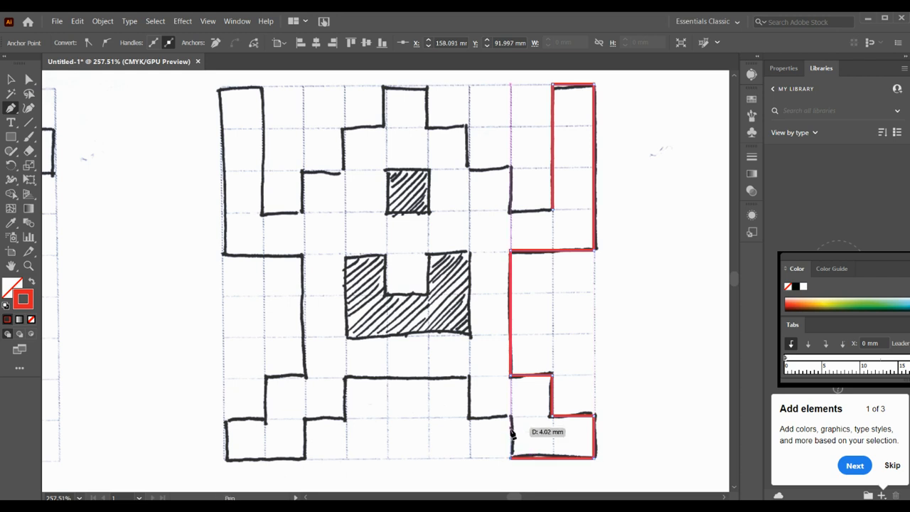
click(511, 417)
click(468, 417)
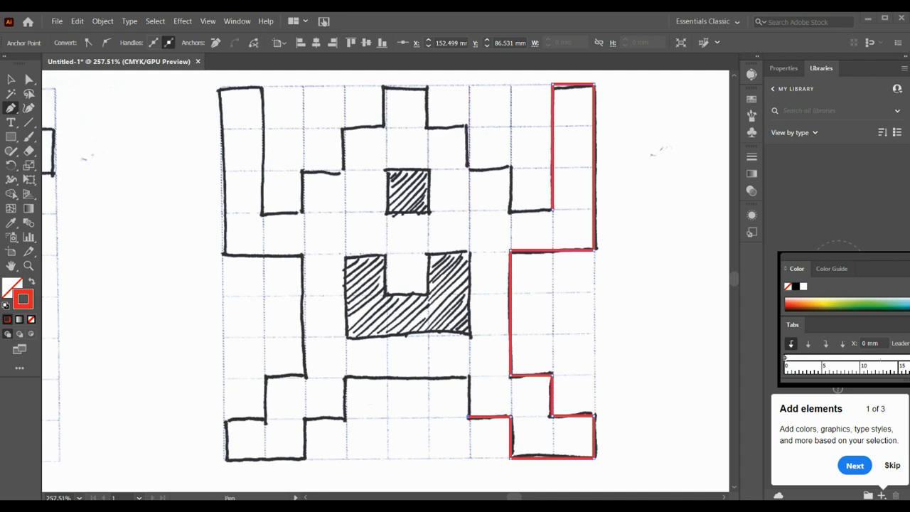
click(467, 377)
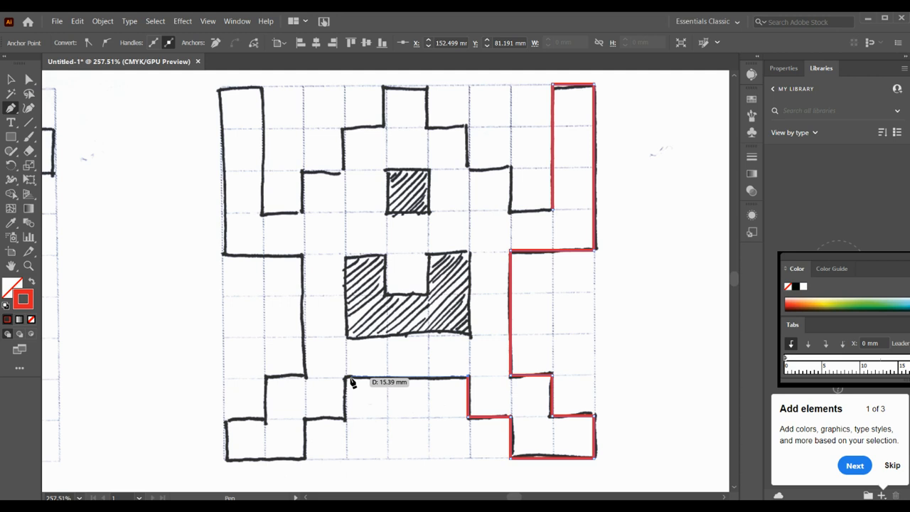
Extend the outline across the crotch, about 15 mm wide, and around the left leg and foot
click(347, 377)
click(346, 419)
click(305, 420)
click(304, 459)
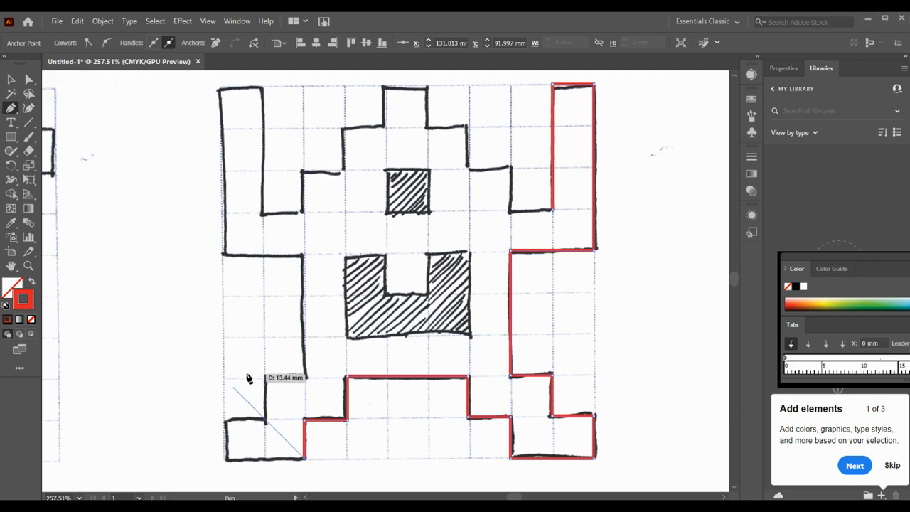
click(226, 459)
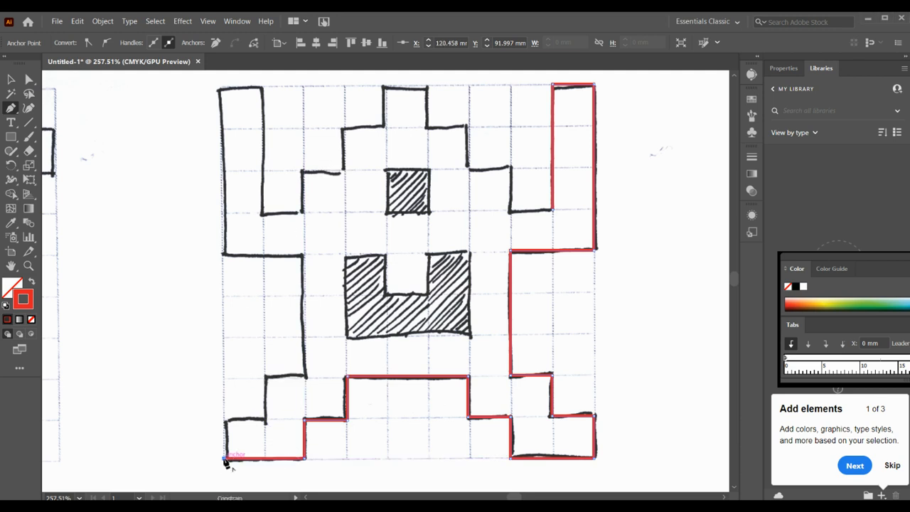
click(224, 419)
click(265, 420)
click(264, 376)
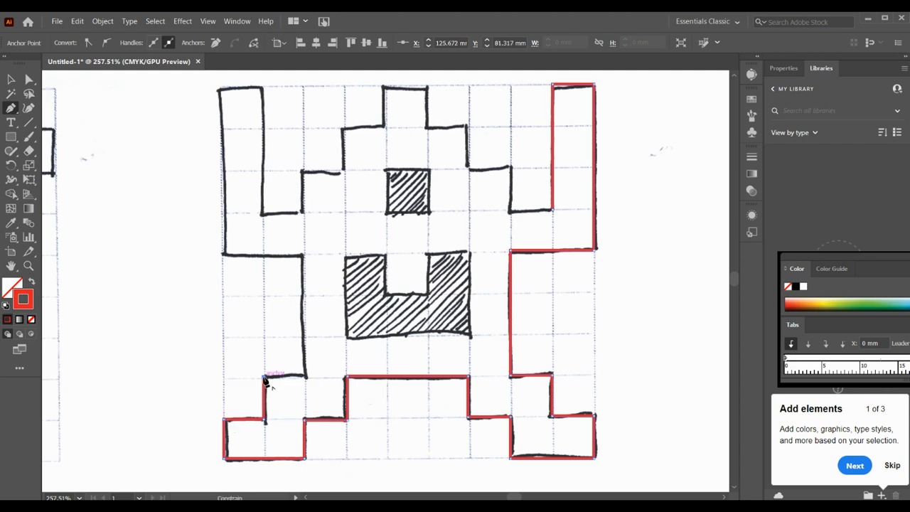
Trace up the left side of the body and around the raised left arm, about 22 mm tall, to the shoulder
click(305, 376)
click(305, 256)
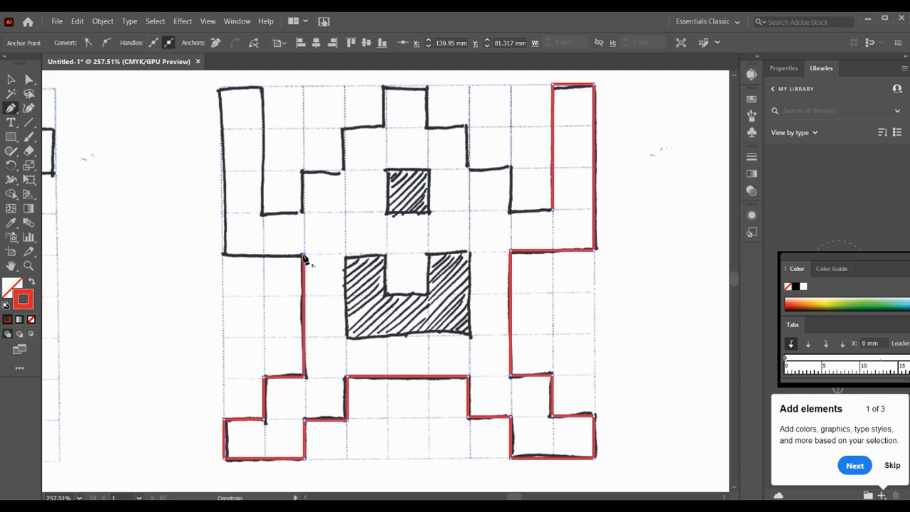
click(221, 255)
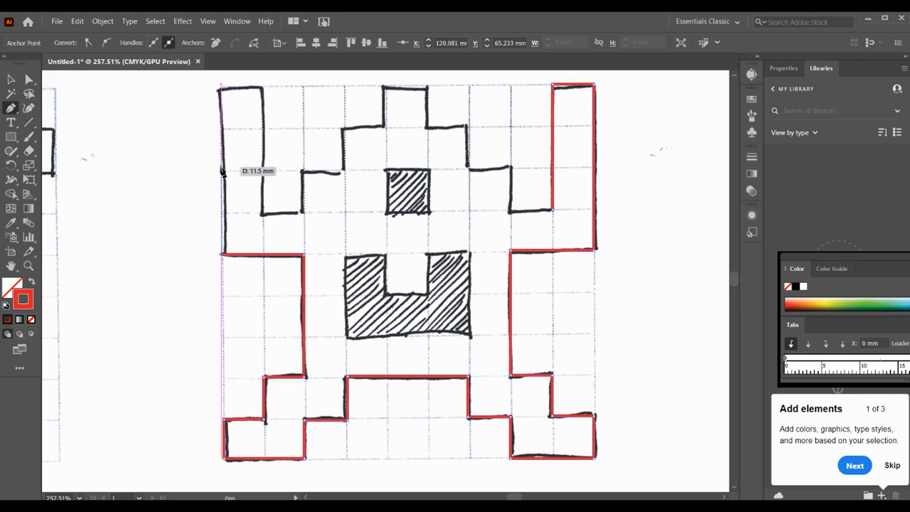
click(221, 87)
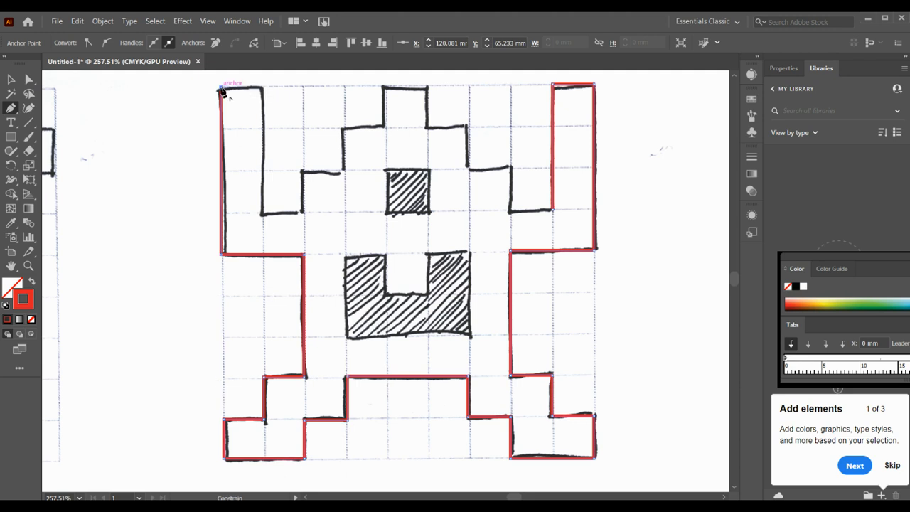
click(262, 88)
click(262, 213)
click(302, 214)
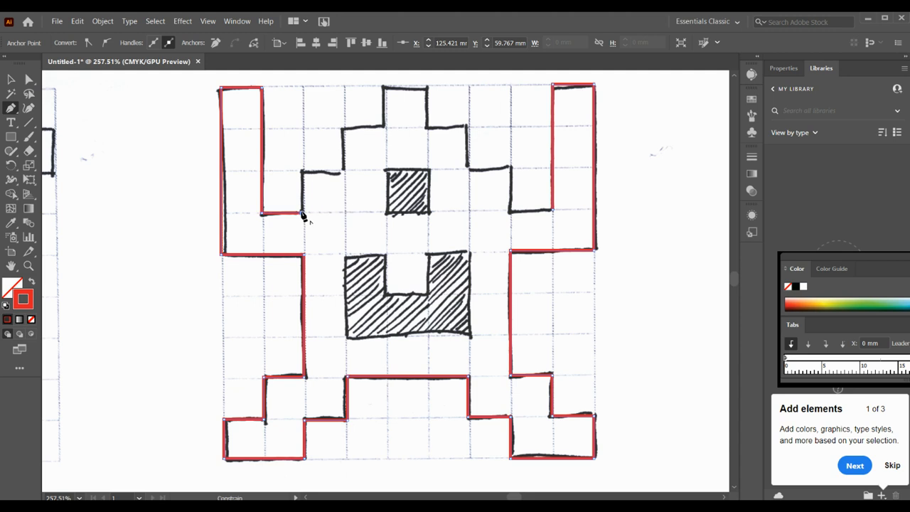
Trace the stepped left side of the head up to and across its topmost block
click(302, 171)
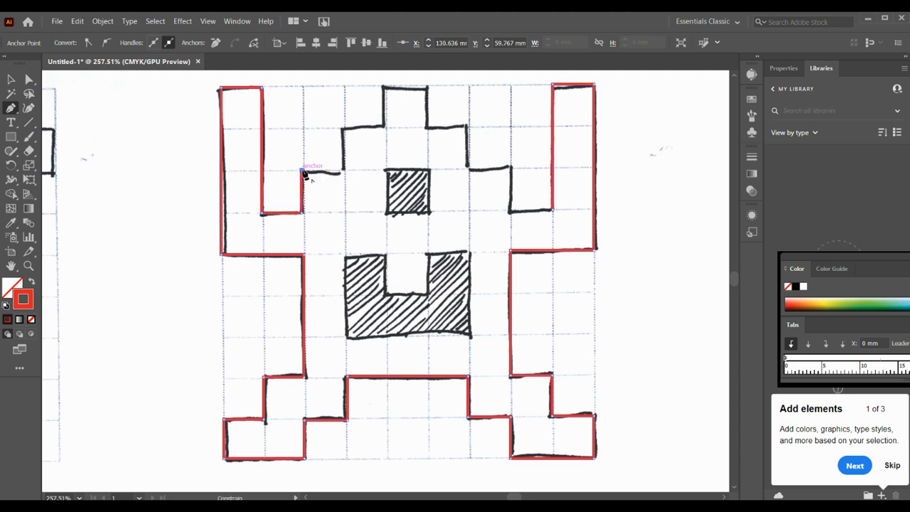
click(343, 171)
click(344, 129)
click(385, 130)
click(384, 88)
click(426, 88)
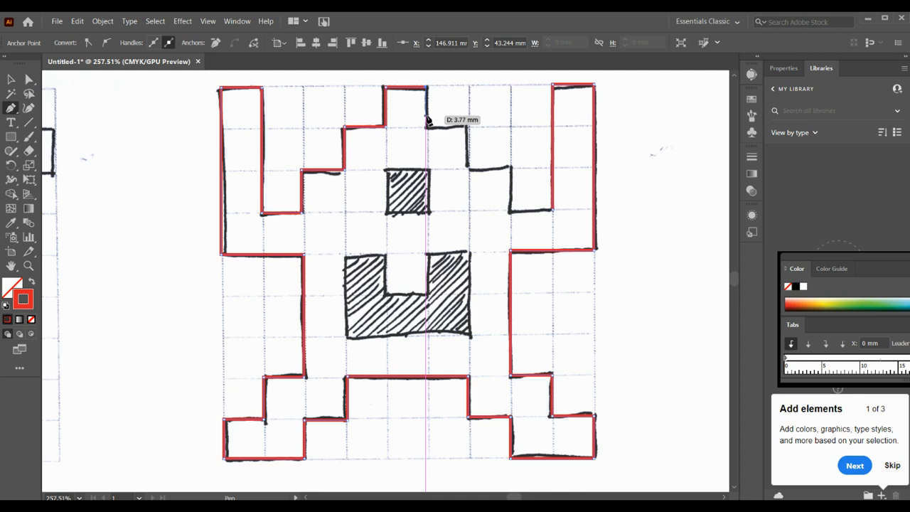
Trace the stepped right side of the head and close the body outline at its starting point
click(426, 128)
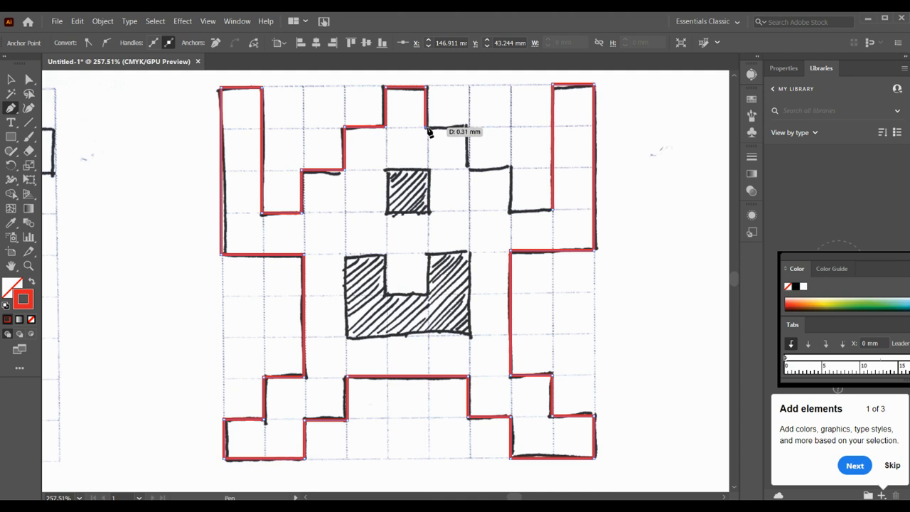
click(467, 128)
click(468, 170)
click(509, 169)
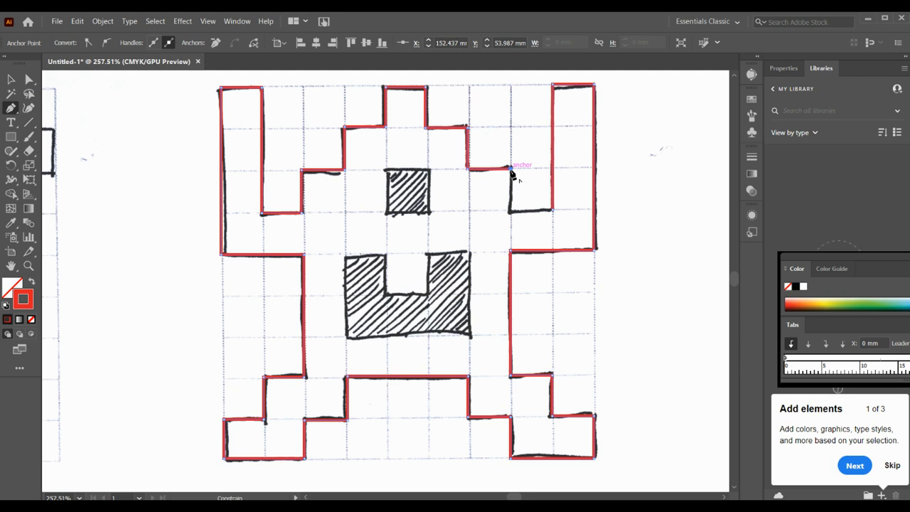
click(510, 211)
click(553, 212)
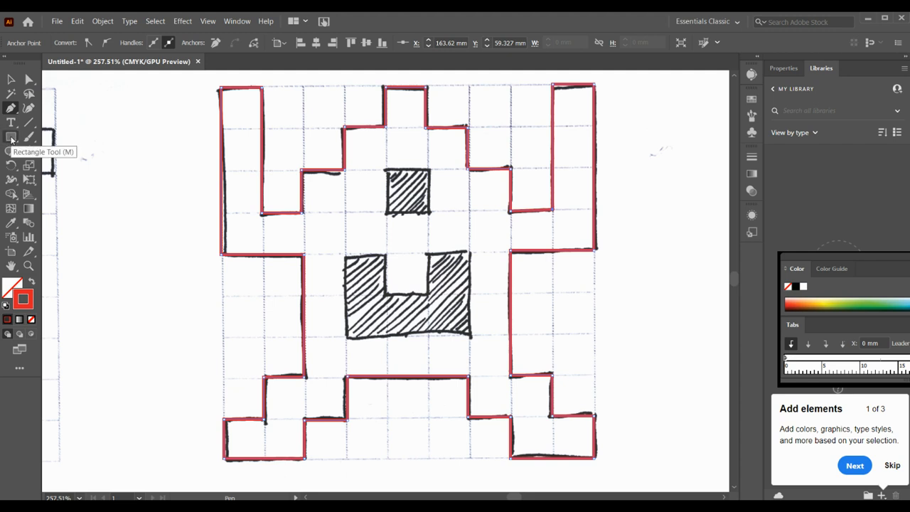
Trace the hatched square eye as a separate closed path about 5 mm in size with the Pen tool
click(385, 213)
click(386, 171)
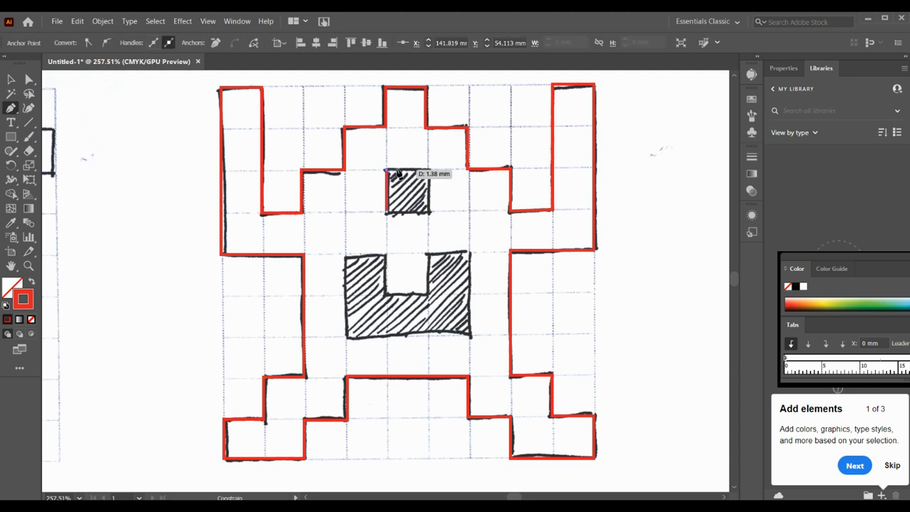
click(428, 171)
click(428, 211)
click(387, 212)
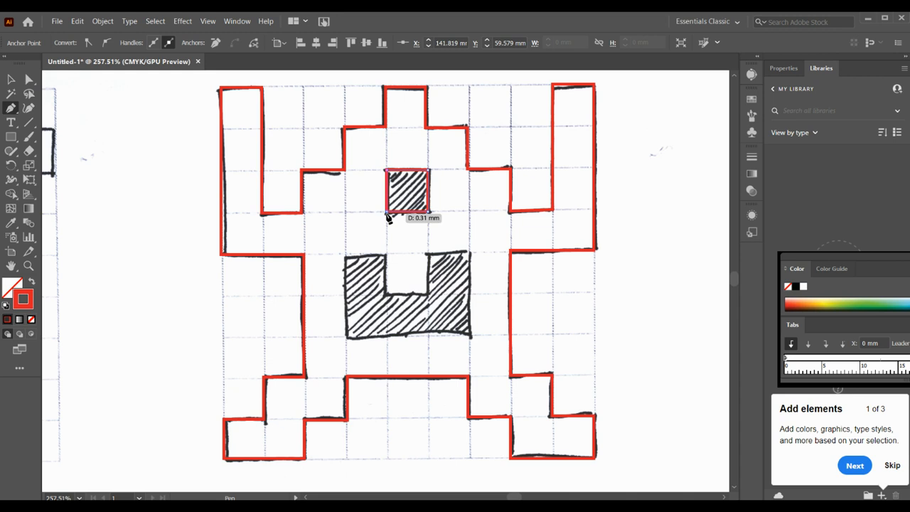
Trace the hatched U-shaped mouth as a closed Pen path about 16 by 10 mm and switch to the Selection tool
click(11, 140)
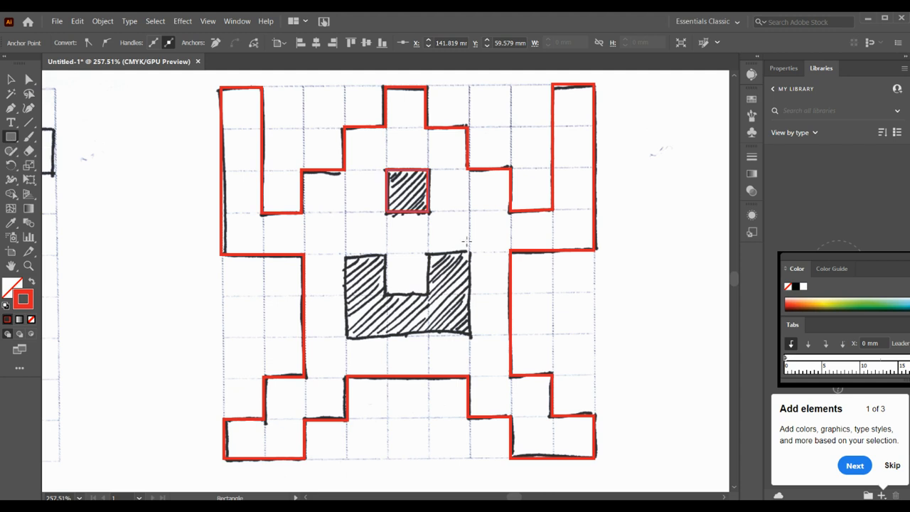
click(10, 108)
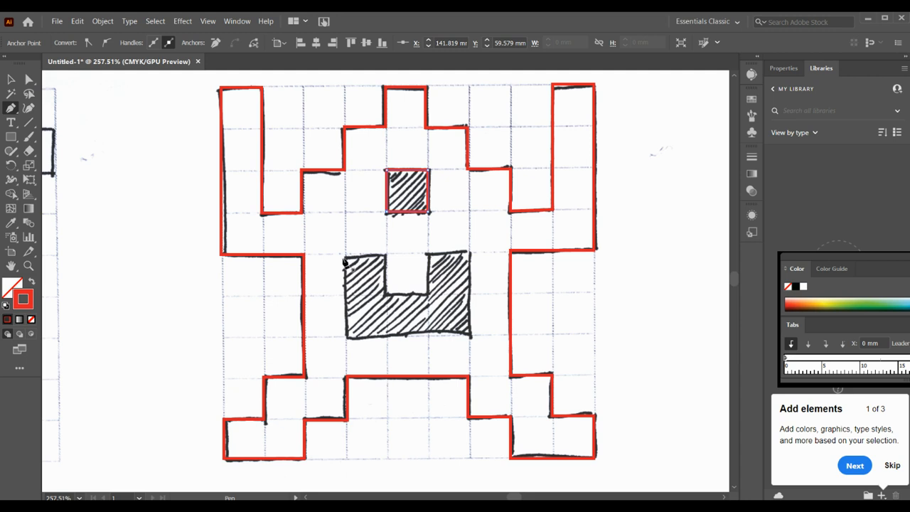
click(346, 254)
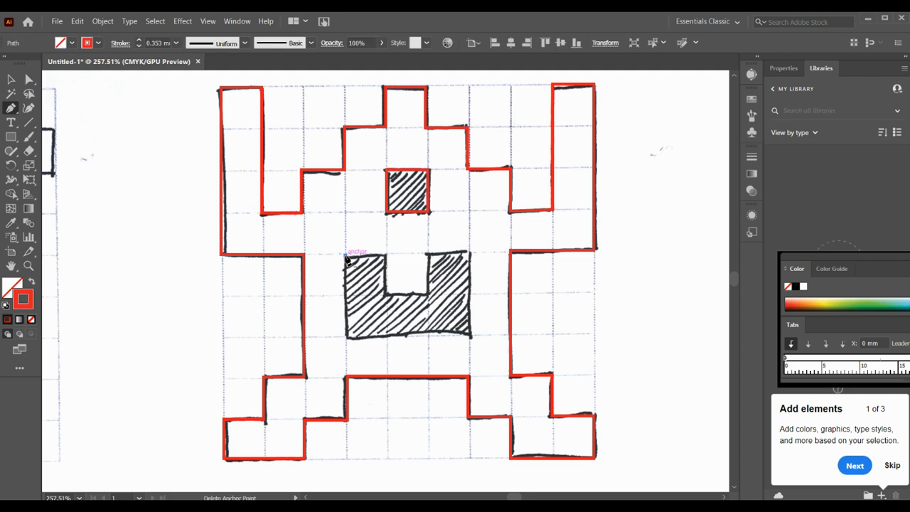
click(386, 254)
click(386, 294)
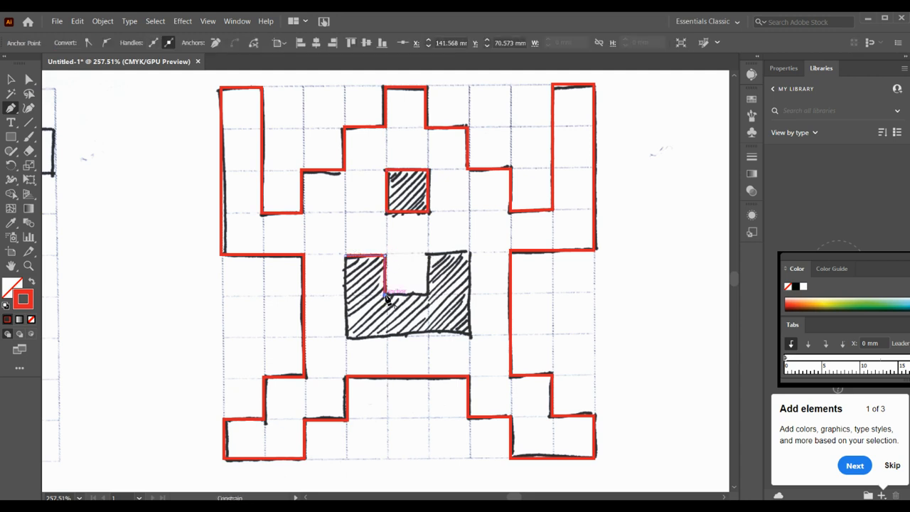
click(427, 293)
click(427, 254)
click(469, 253)
click(469, 335)
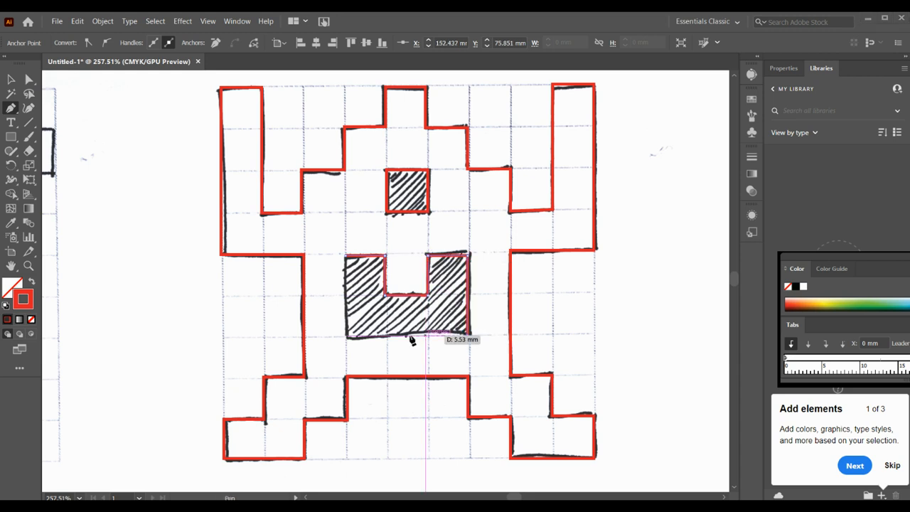
click(346, 336)
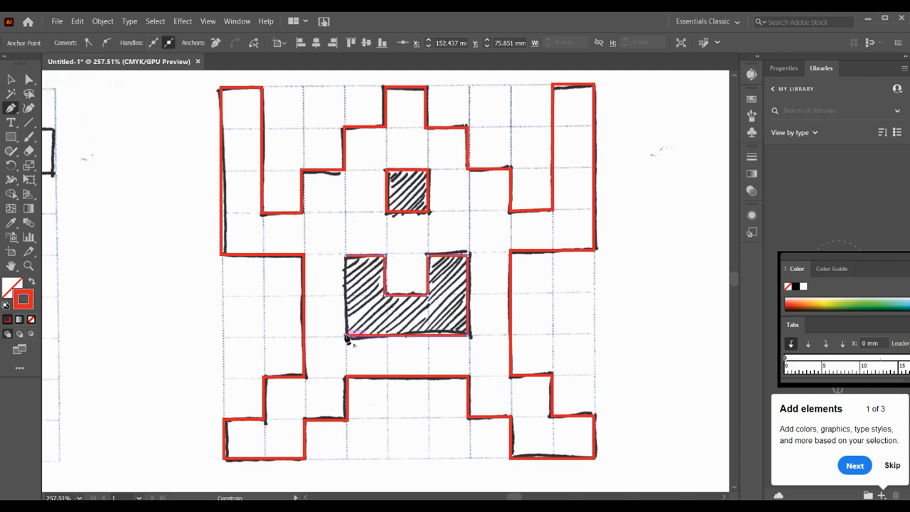
click(346, 257)
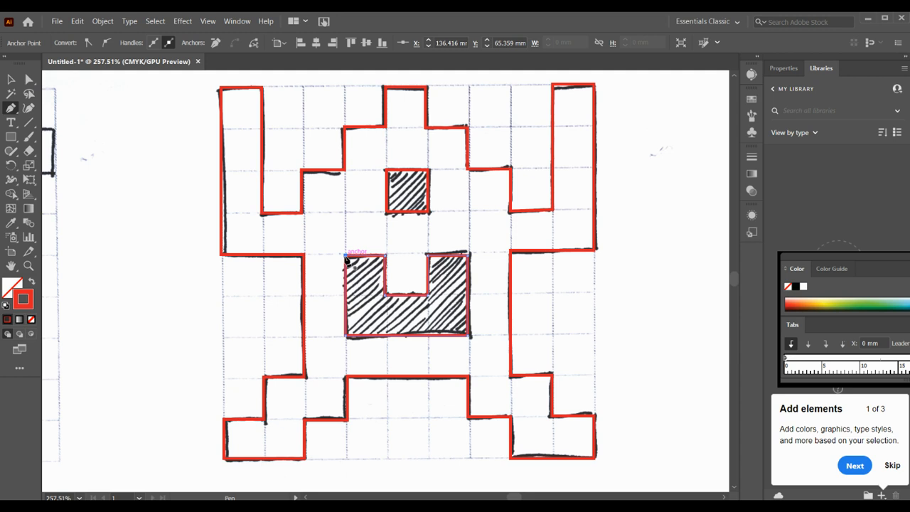
click(15, 80)
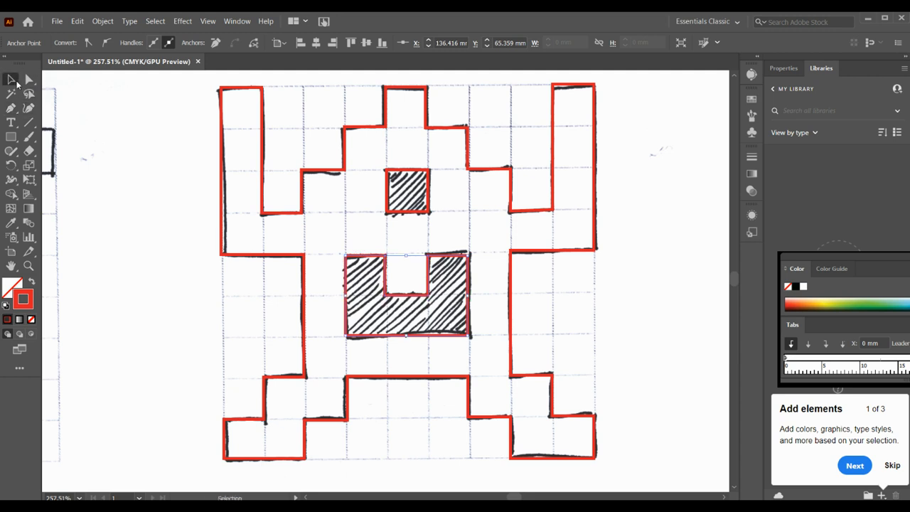